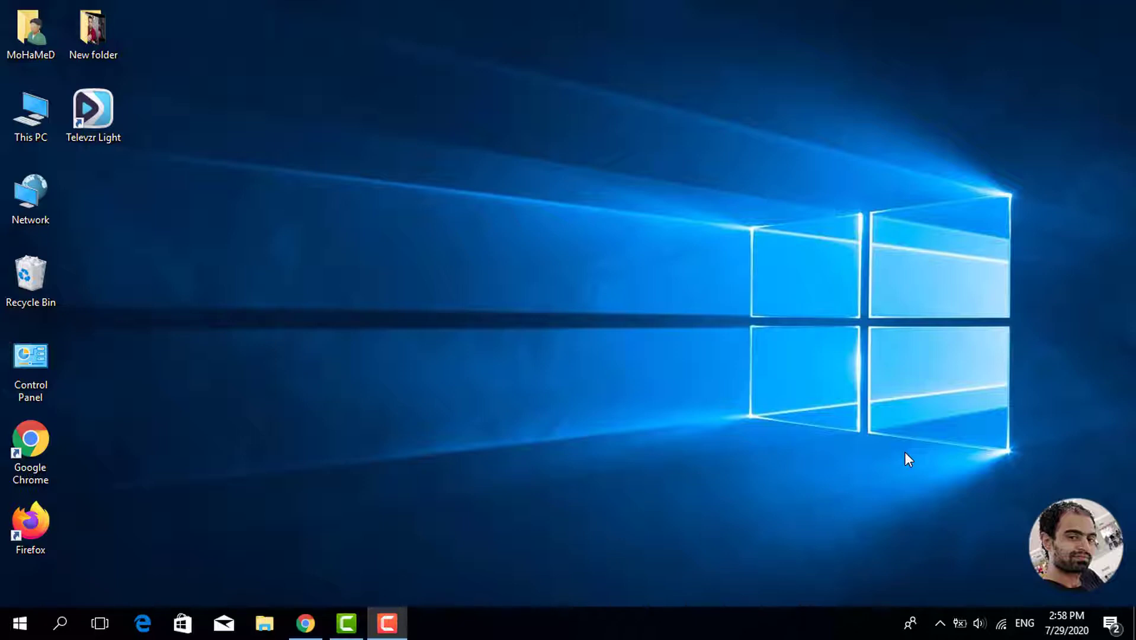
Switch to Chrome and search Google for litemanager
{"action": "left_click", "coordinate": [305, 623]}
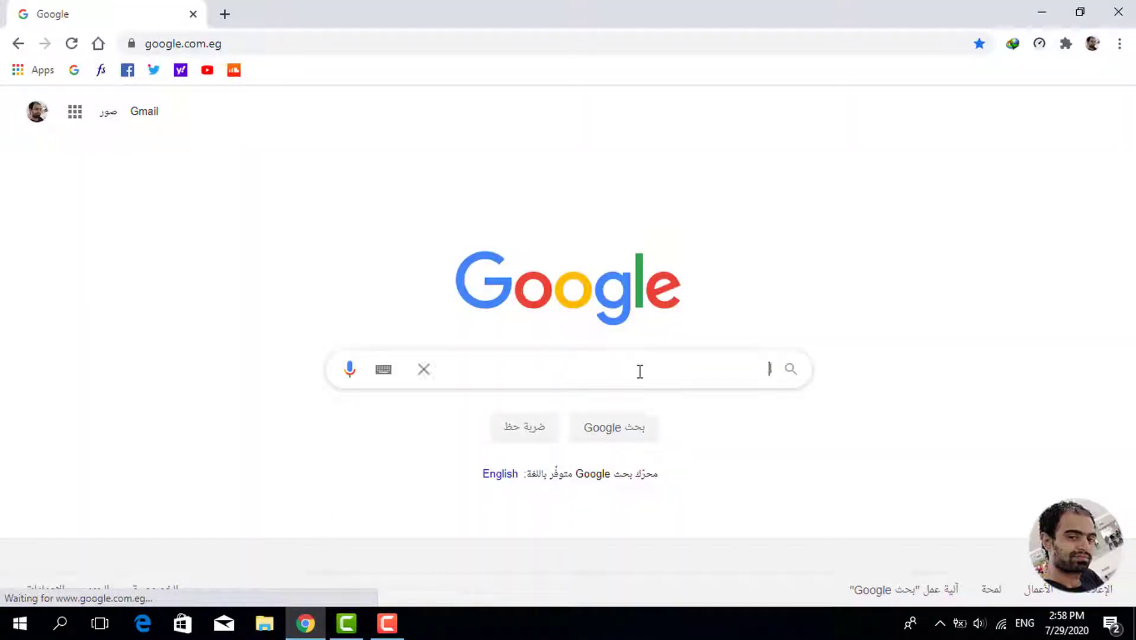
{"action": "type", "text": "lit"}
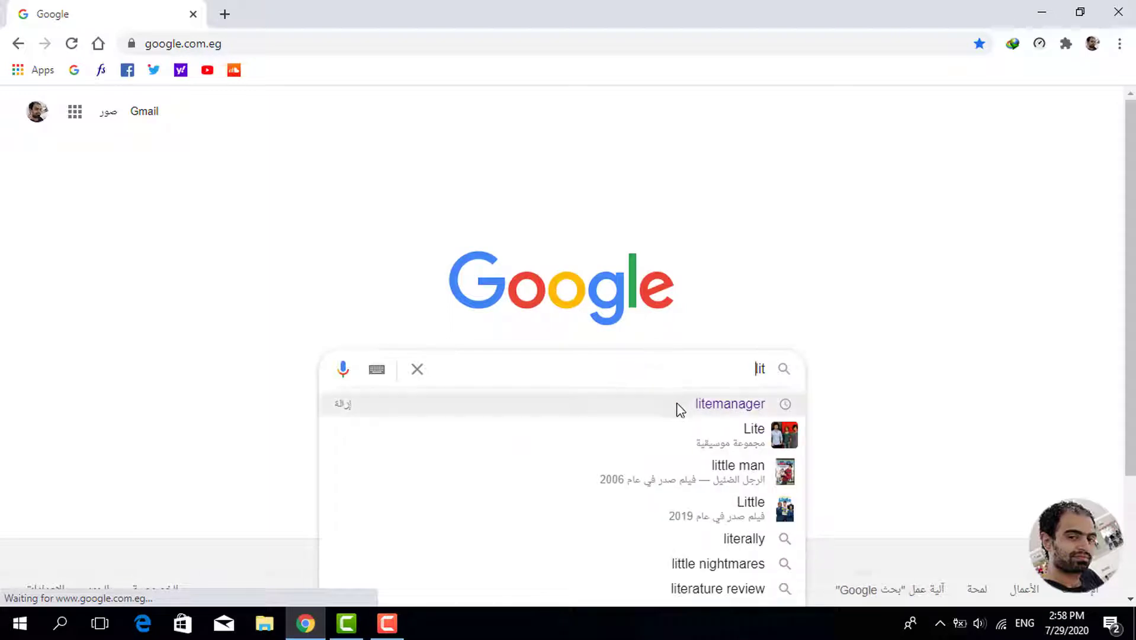
{"action": "key", "text": "Down"}
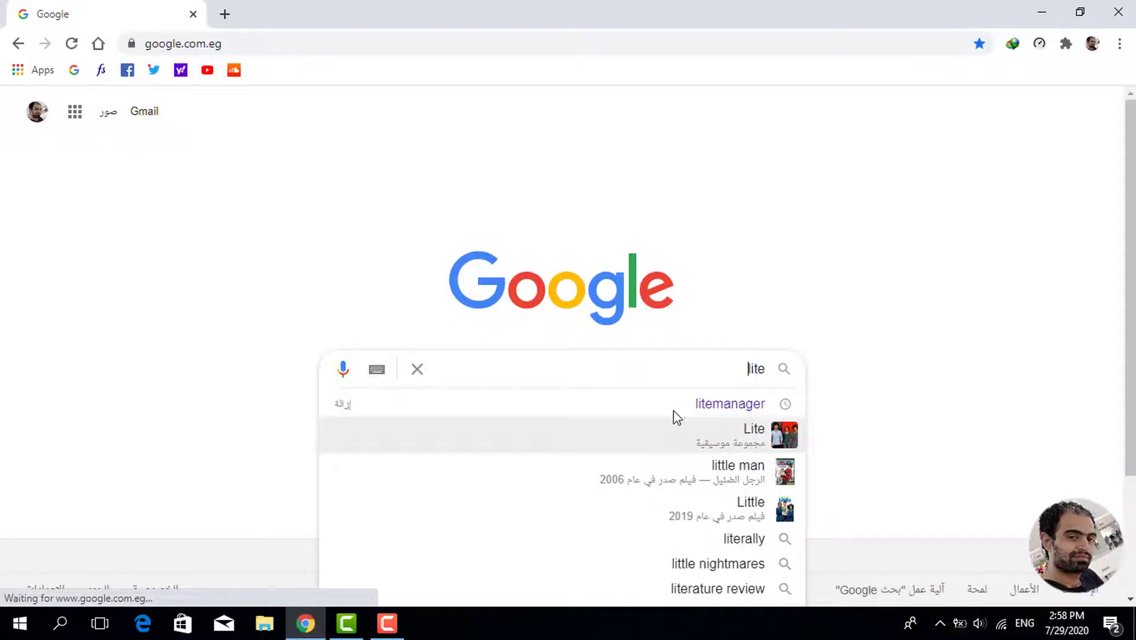
{"action": "key", "text": "Up"}
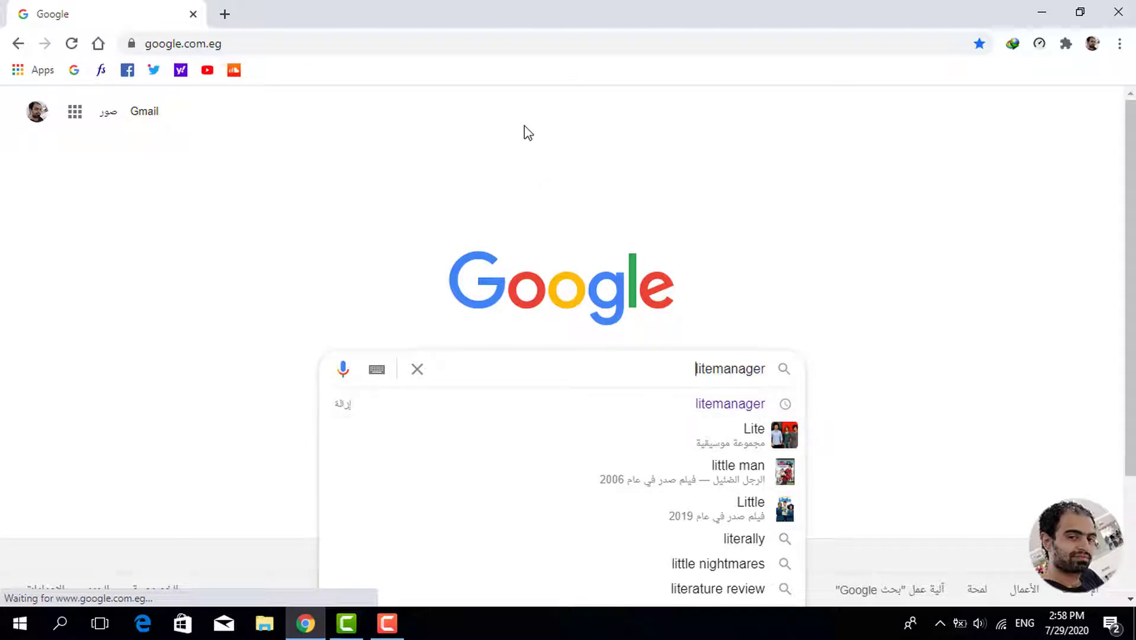
{"action": "key", "text": "Return"}
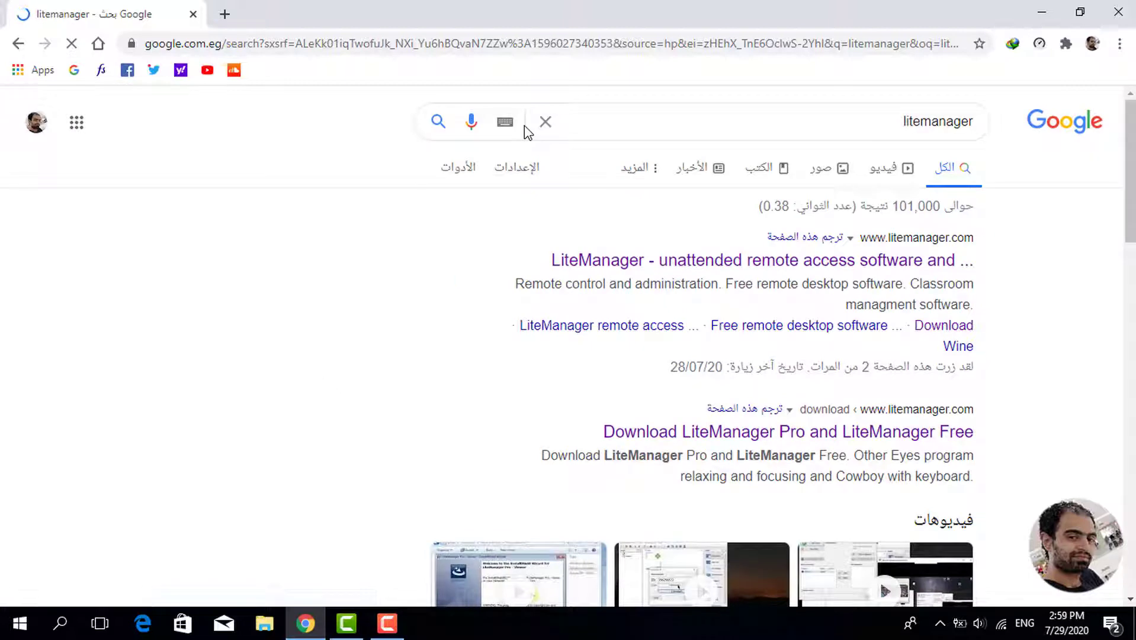
Open the LiteManager website's download page and request the LiteManager Windows 4.9 download
{"action": "left_click", "coordinate": [908, 265]}
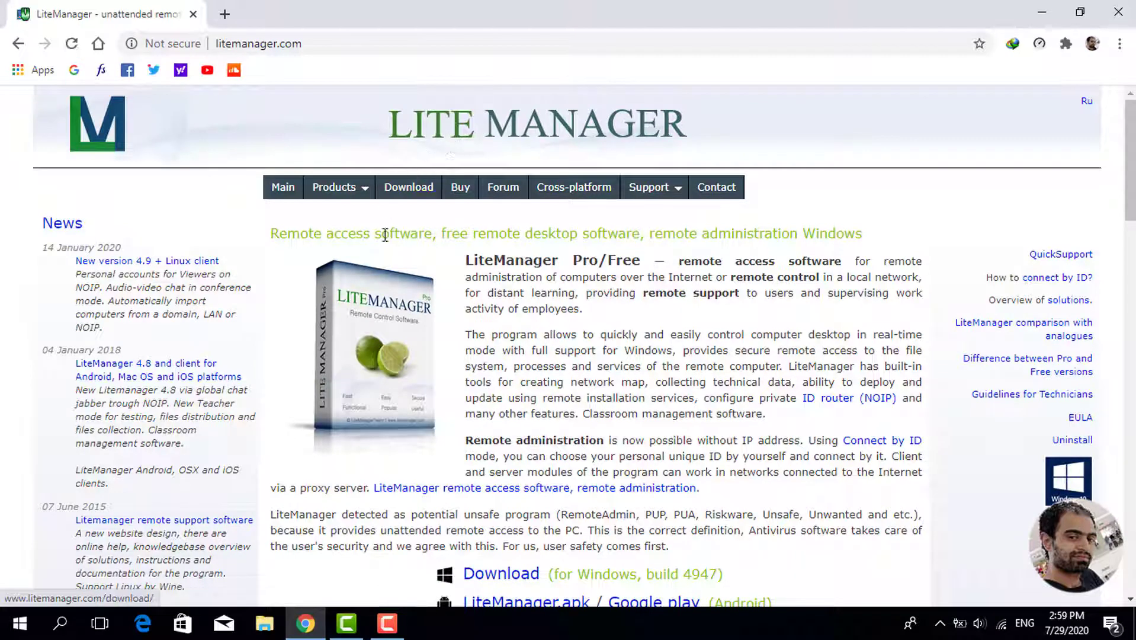
{"action": "left_click", "coordinate": [408, 199]}
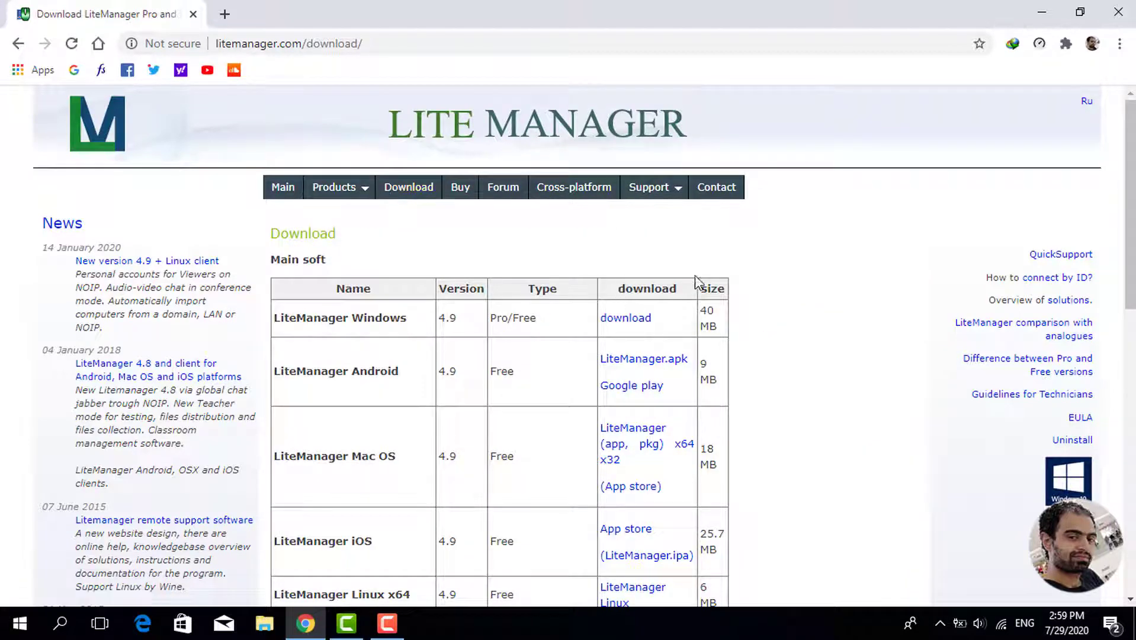
{"action": "left_click", "coordinate": [636, 323]}
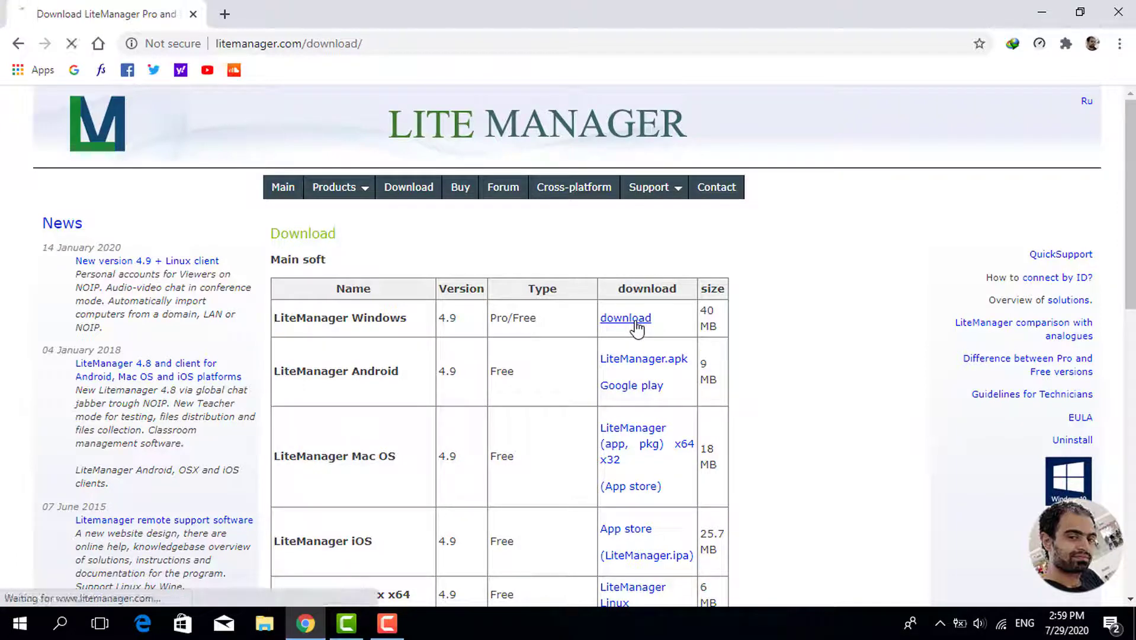
{"action": "left_click", "coordinate": [525, 369]}
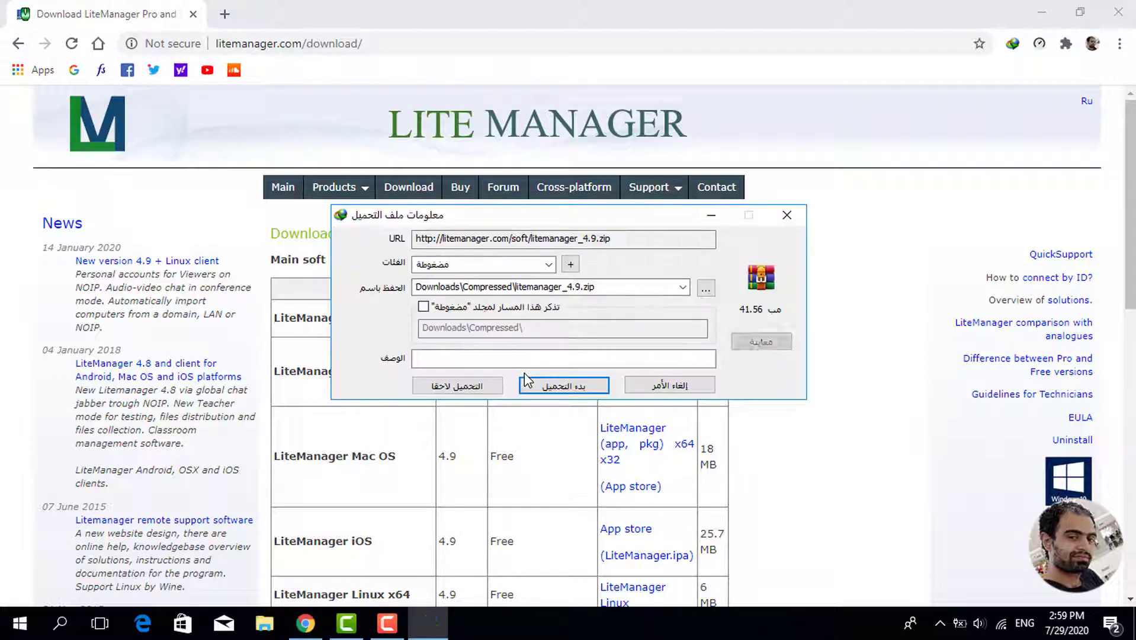
Set the save location of litemanager_4.9.zip to the Desktop and start the download
{"action": "left_click", "coordinate": [706, 289]}
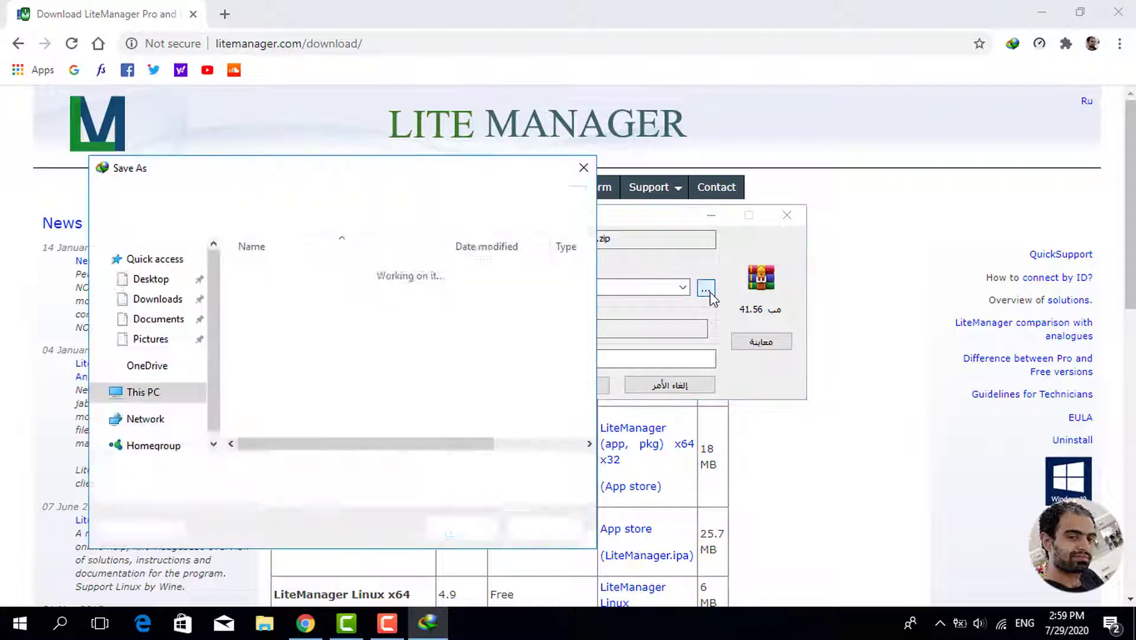
{"action": "left_click", "coordinate": [151, 281]}
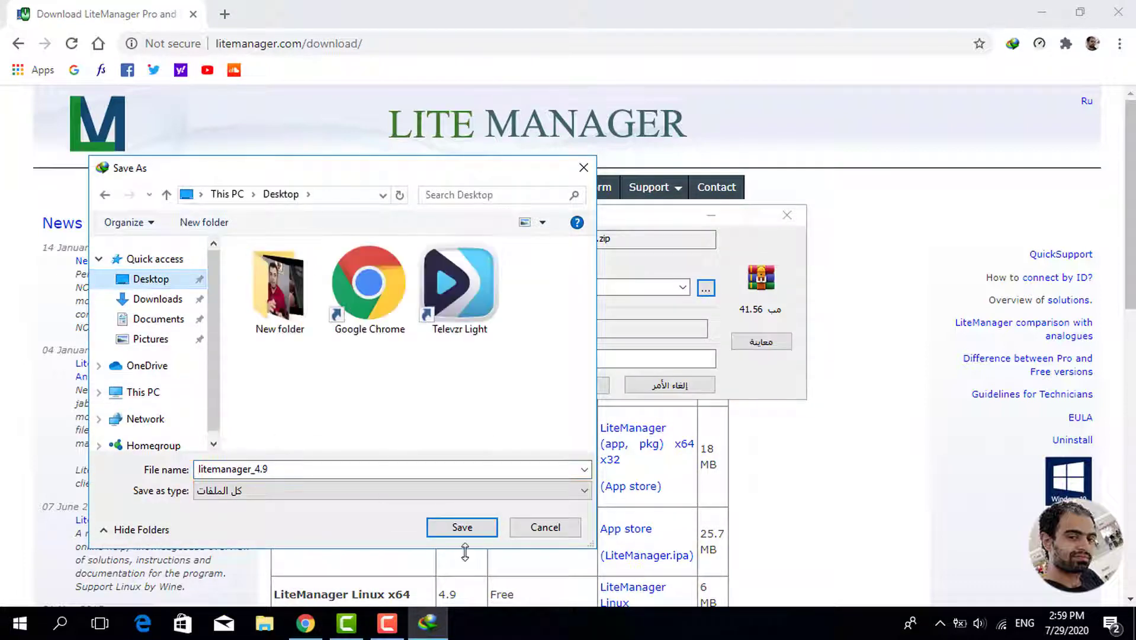
{"action": "left_click", "coordinate": [463, 530]}
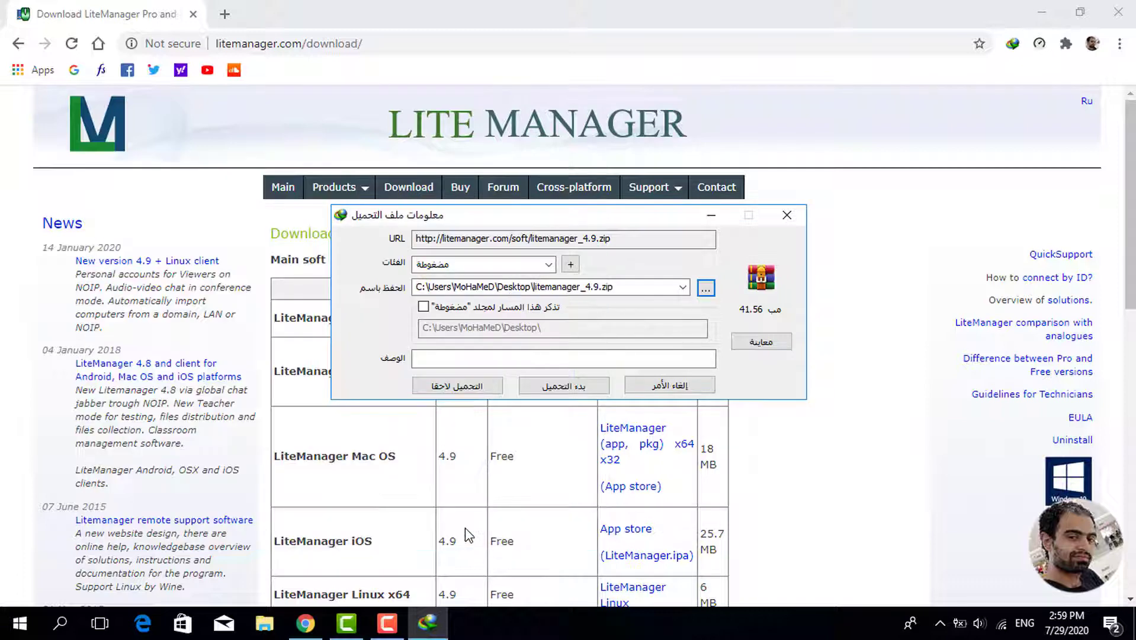
{"action": "left_click", "coordinate": [572, 403]}
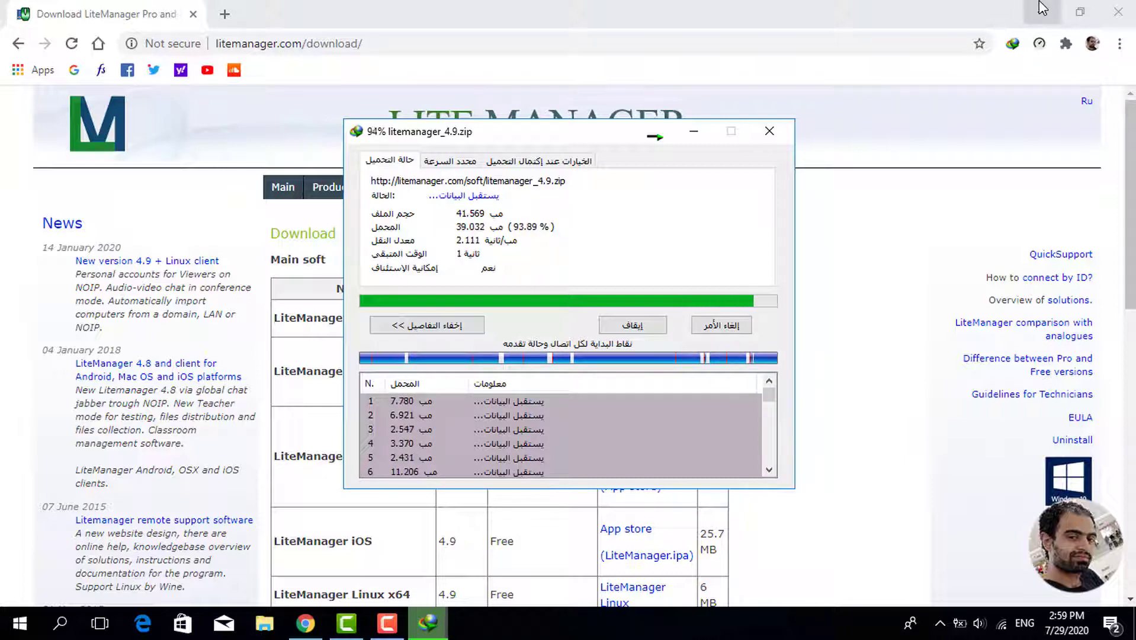
Extract the litemanager_4.9 archive directly onto the desktop and move the Server and Viewer installers below the Readme file
{"action": "left_click", "coordinate": [1041, 6]}
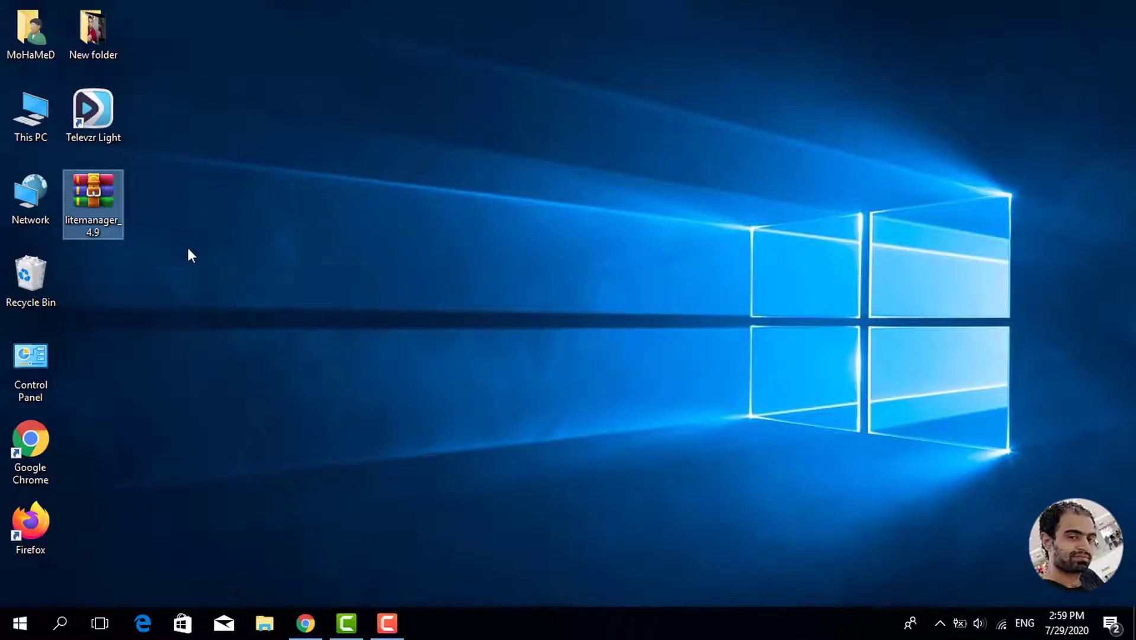
{"action": "right_click", "coordinate": [83, 197]}
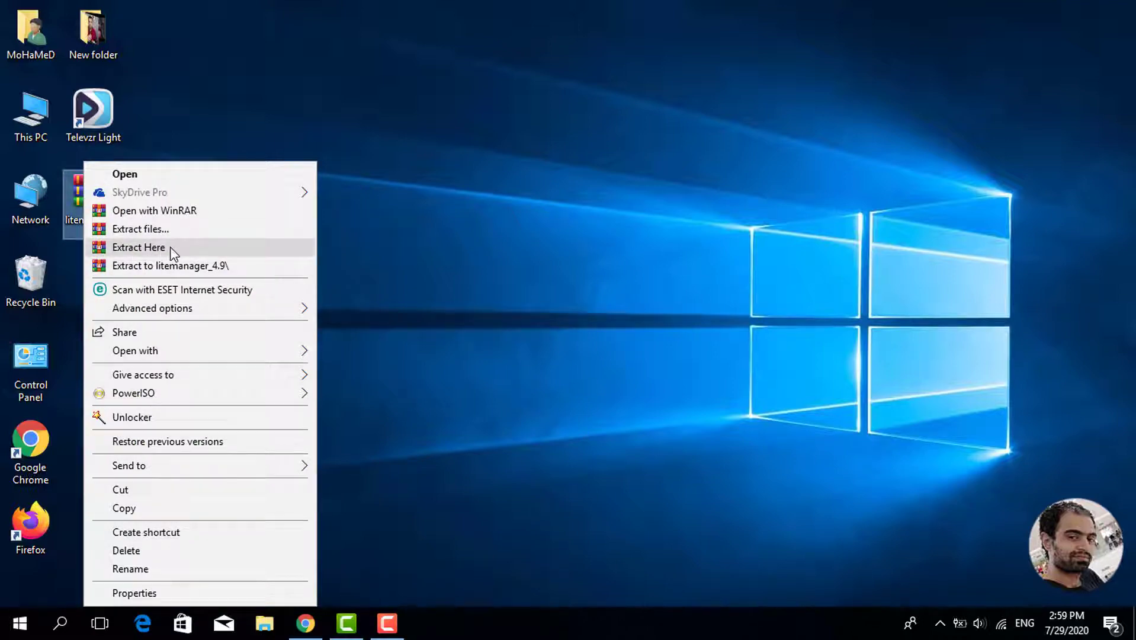
{"action": "left_click", "coordinate": [194, 253]}
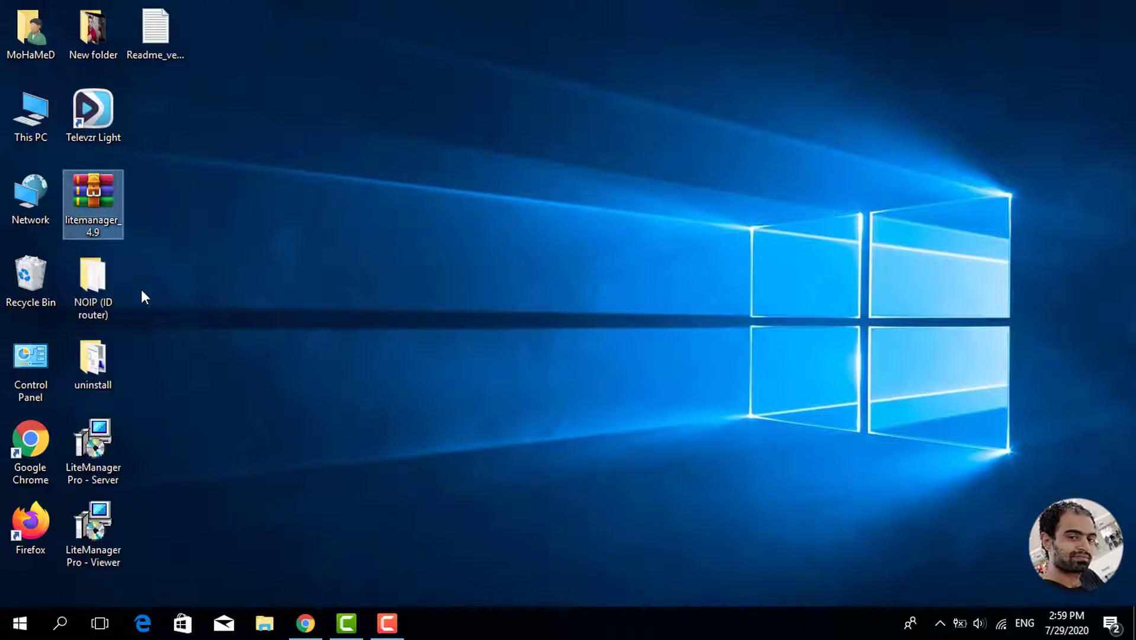
{"action": "left_click_drag", "start_coordinate": [158, 443], "coordinate": [106, 563]}
{"action": "left_click_drag", "start_coordinate": [113, 457], "coordinate": [166, 119]}
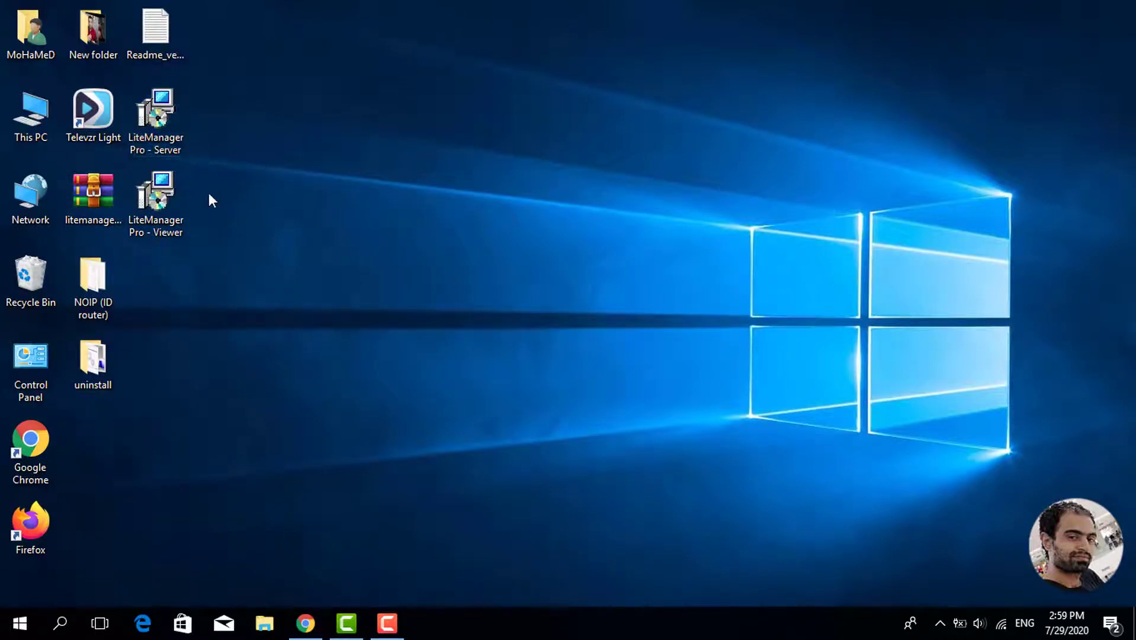
{"action": "left_click", "coordinate": [157, 118]}
{"action": "left_click", "coordinate": [171, 237]}
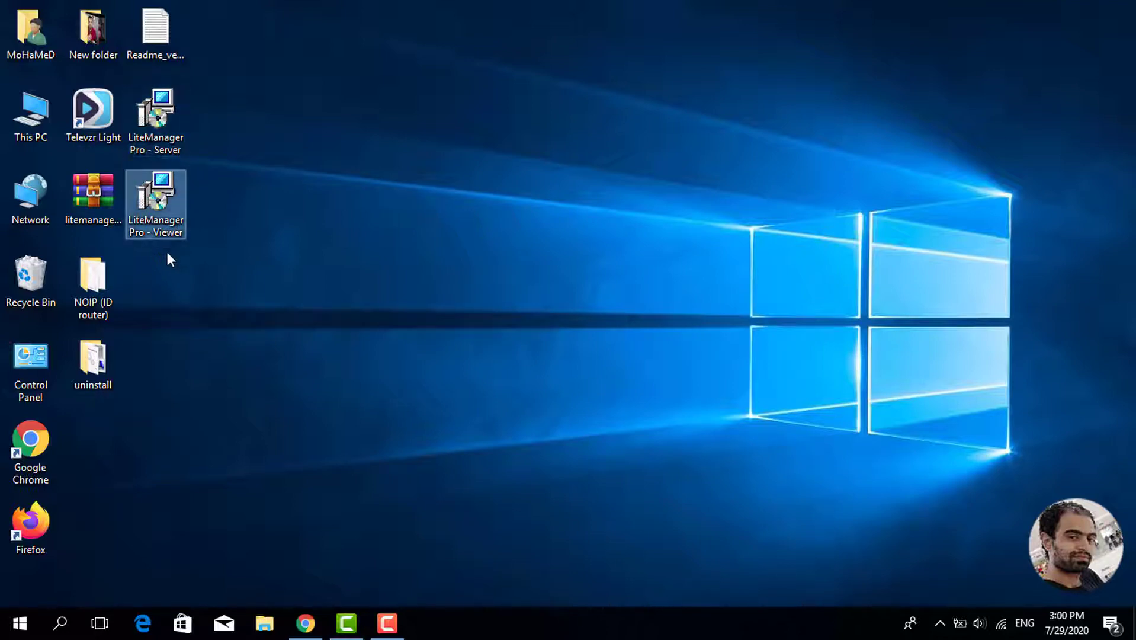
{"action": "left_click", "coordinate": [161, 141]}
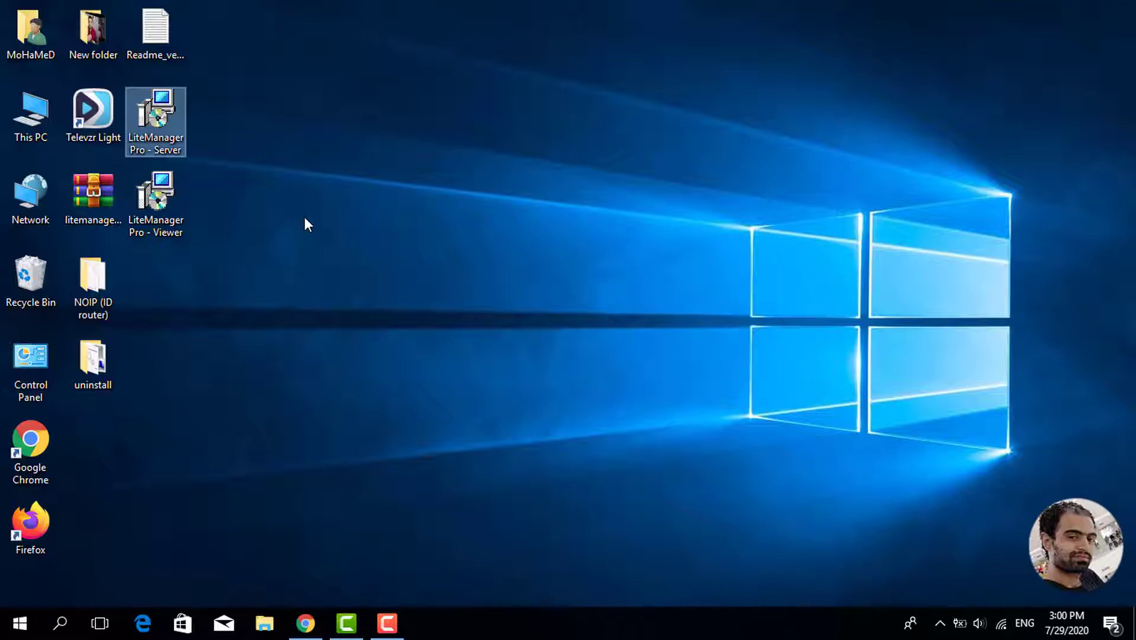
{"action": "left_click", "coordinate": [151, 205]}
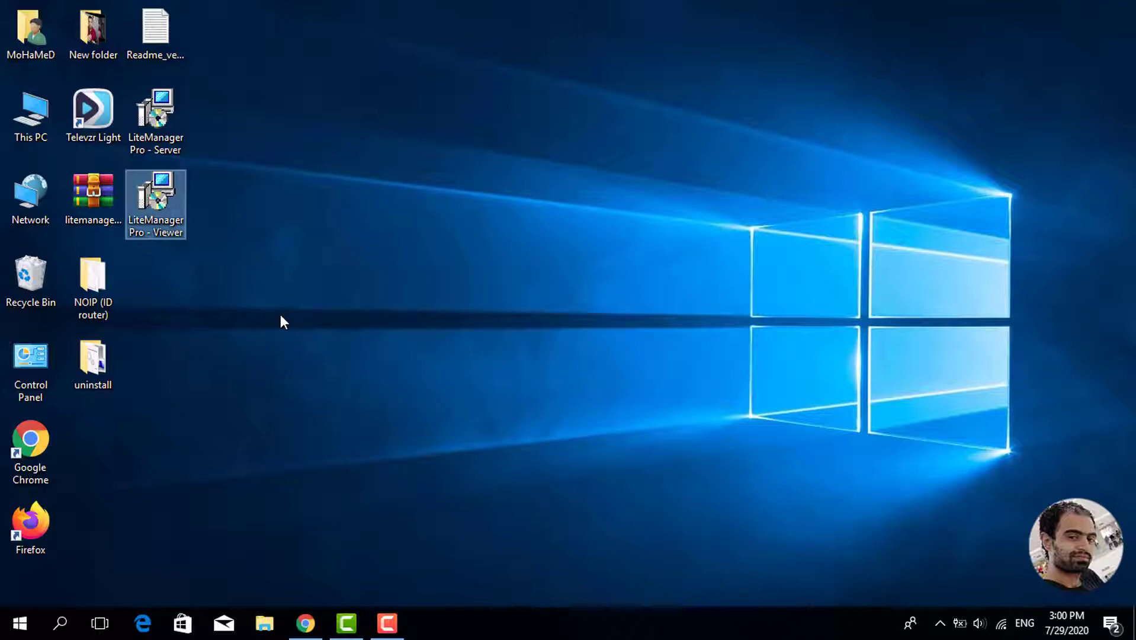
Run the LiteManager Pro - Server installer, accept the license agreement, keep system firewall integration enabled and start the installation
{"action": "double_click", "coordinate": [165, 136]}
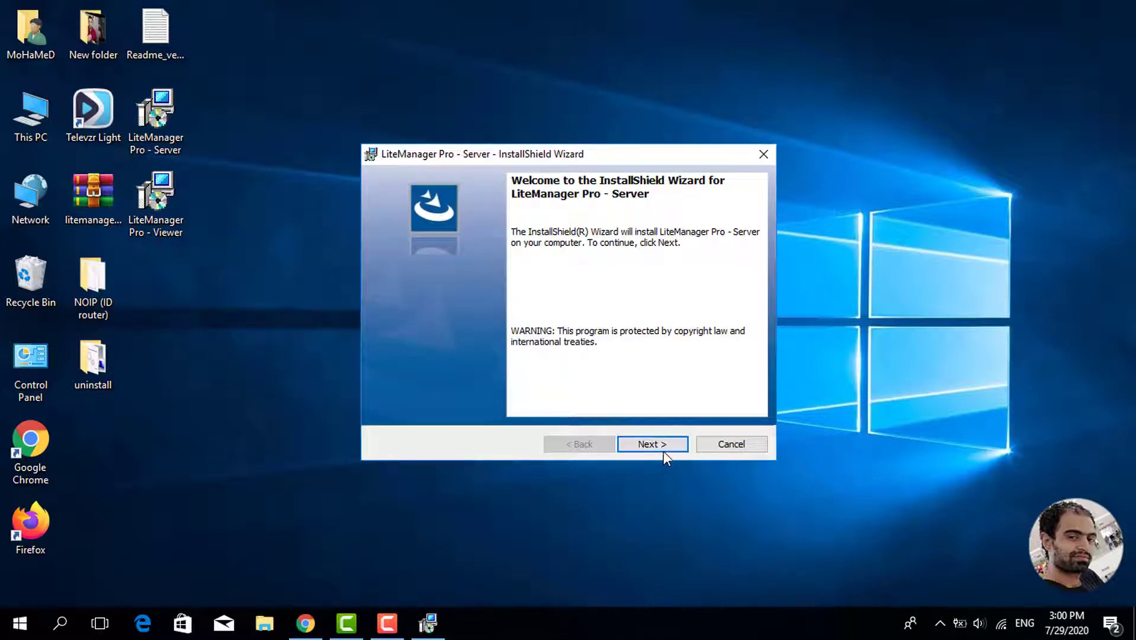
{"action": "left_click", "coordinate": [673, 449]}
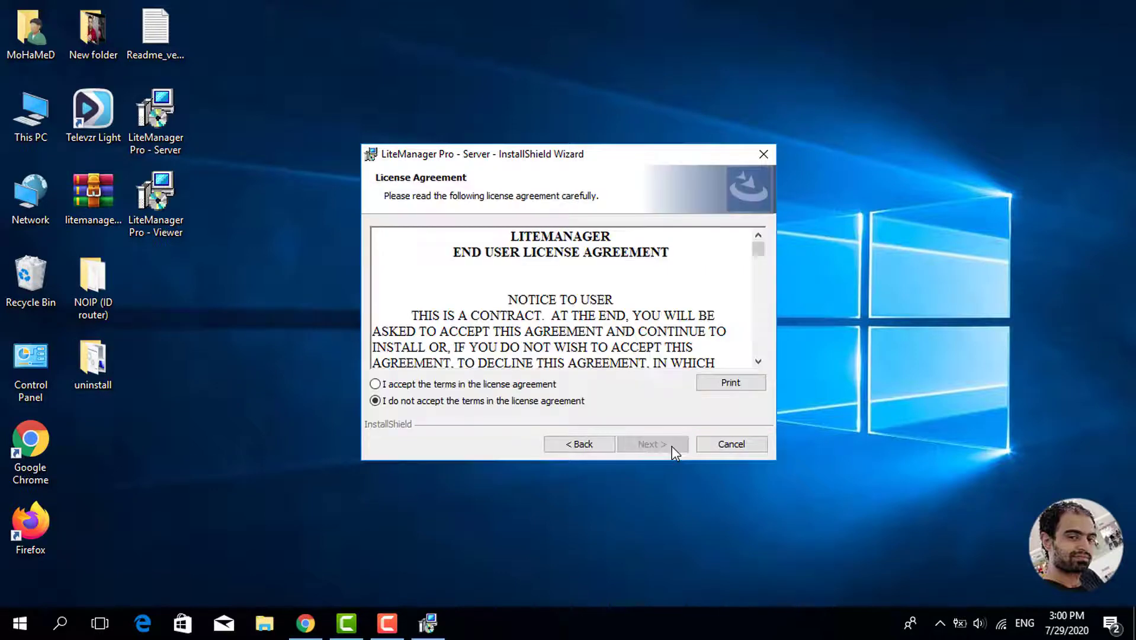
{"action": "left_click", "coordinate": [385, 385]}
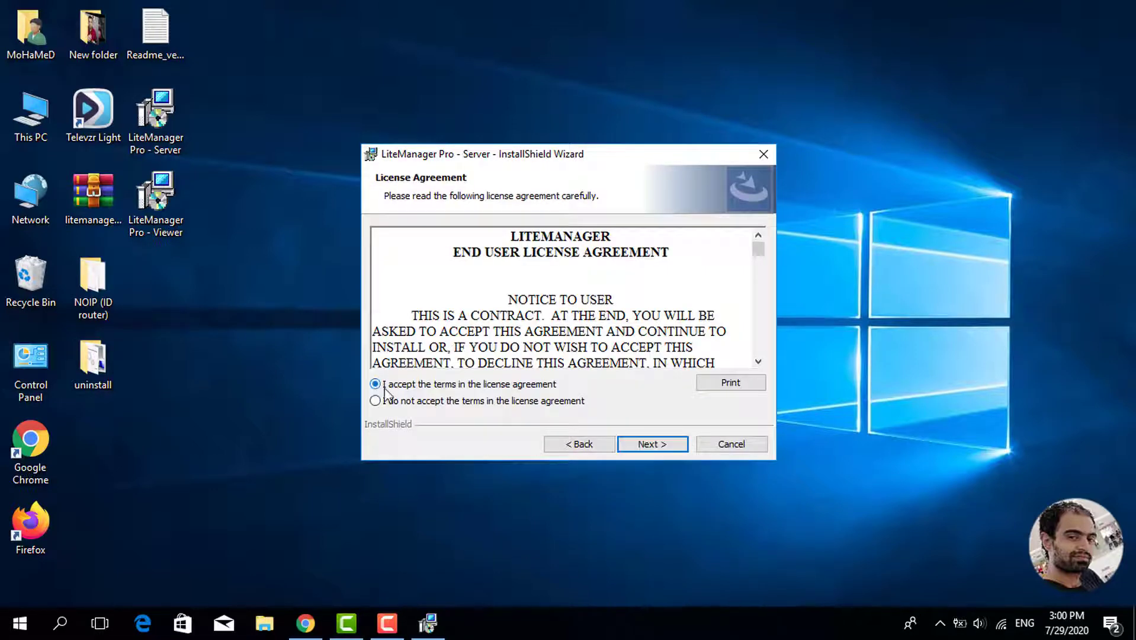
{"action": "left_click", "coordinate": [663, 450]}
{"action": "left_click", "coordinate": [663, 450]}
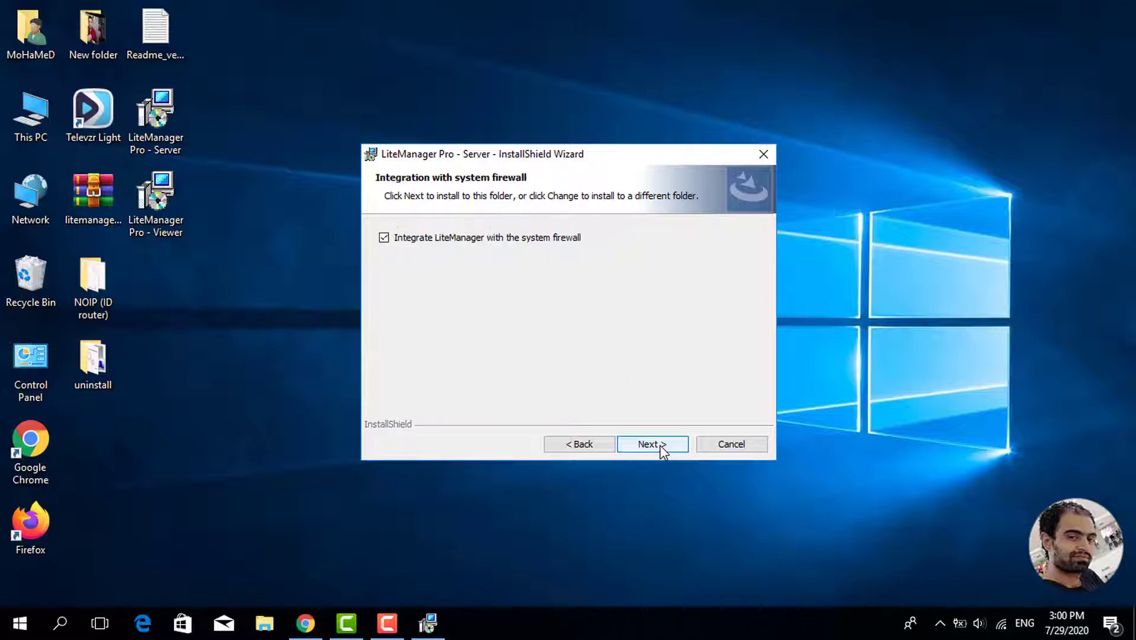
{"action": "left_click", "coordinate": [662, 451]}
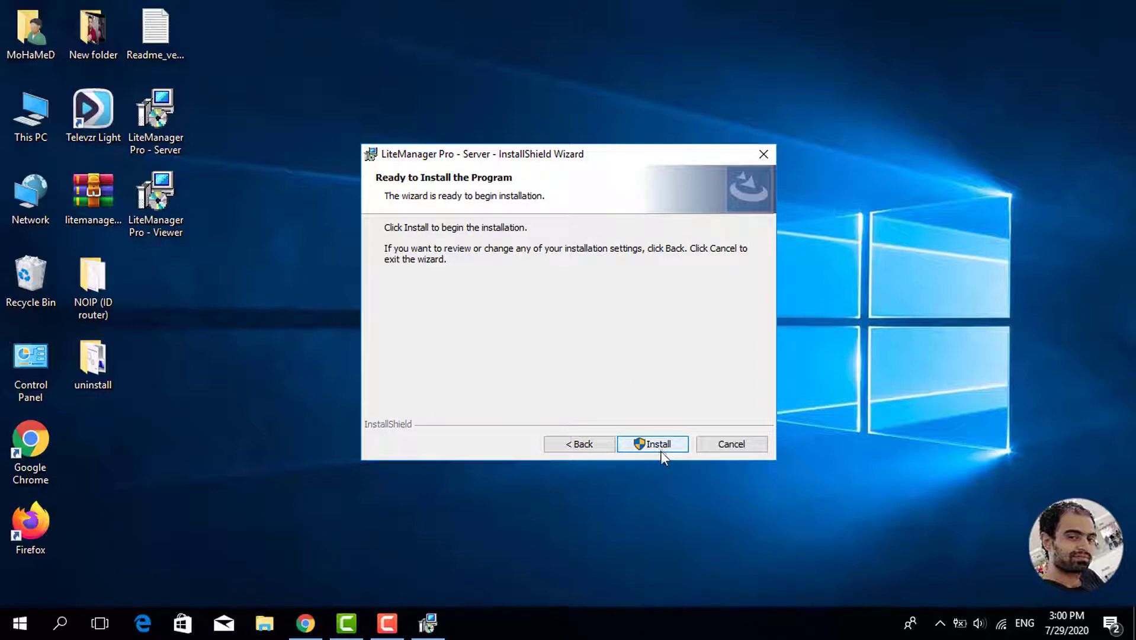
{"action": "left_click", "coordinate": [661, 447]}
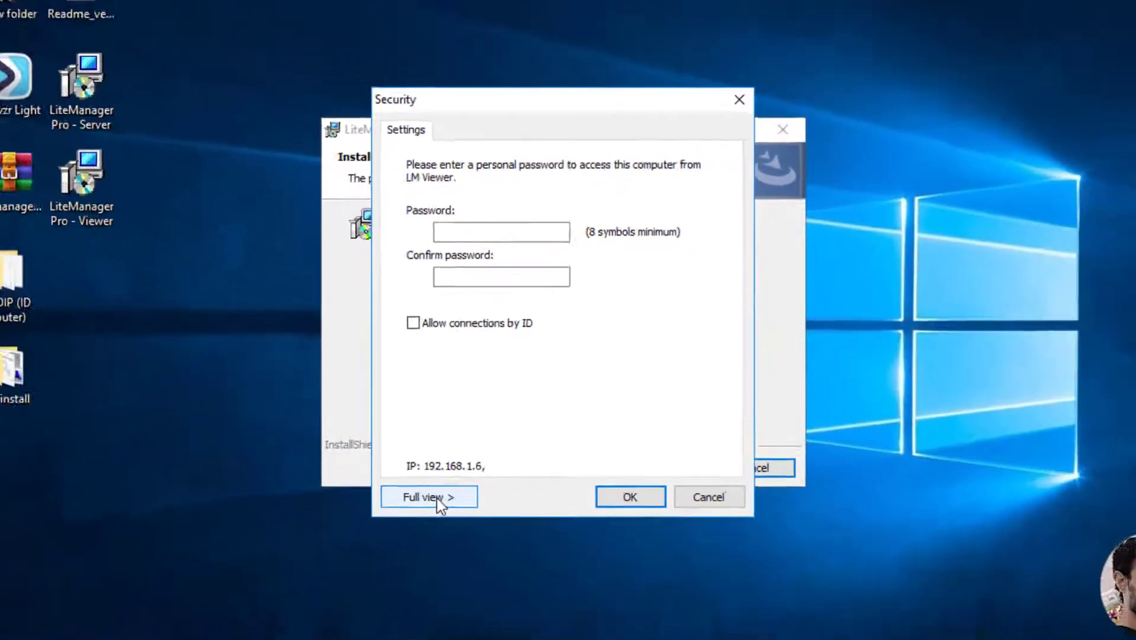
Enter and confirm the access password for single password protection, then finish the installation with Launch LiteManager Pro - Server enabled
{"action": "left_click", "coordinate": [358, 575]}
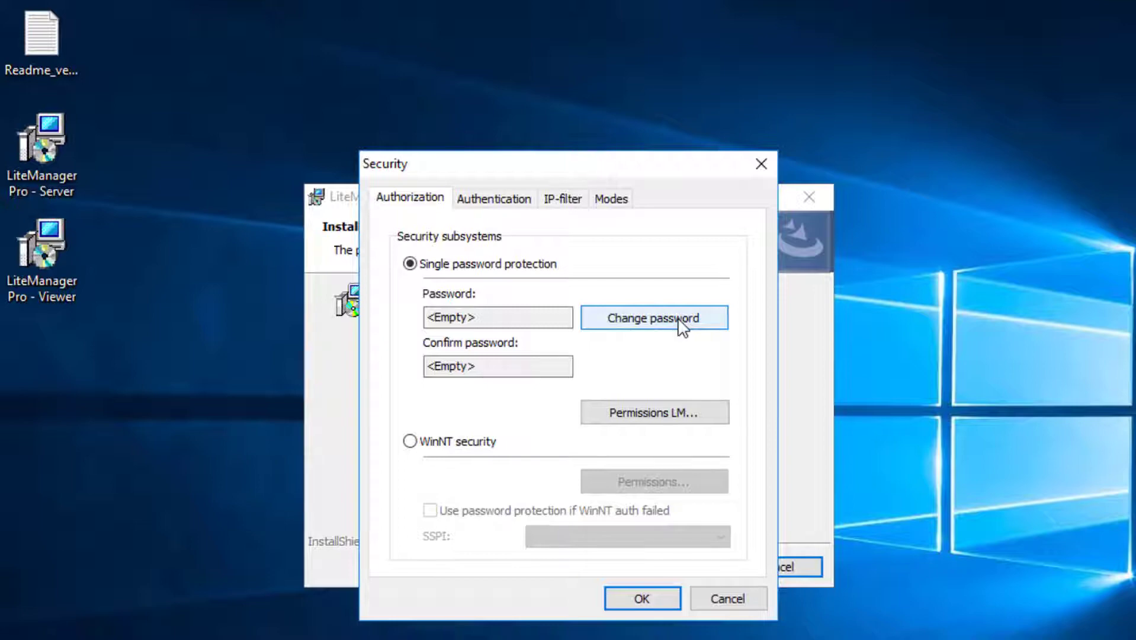
{"action": "left_click", "coordinate": [679, 322]}
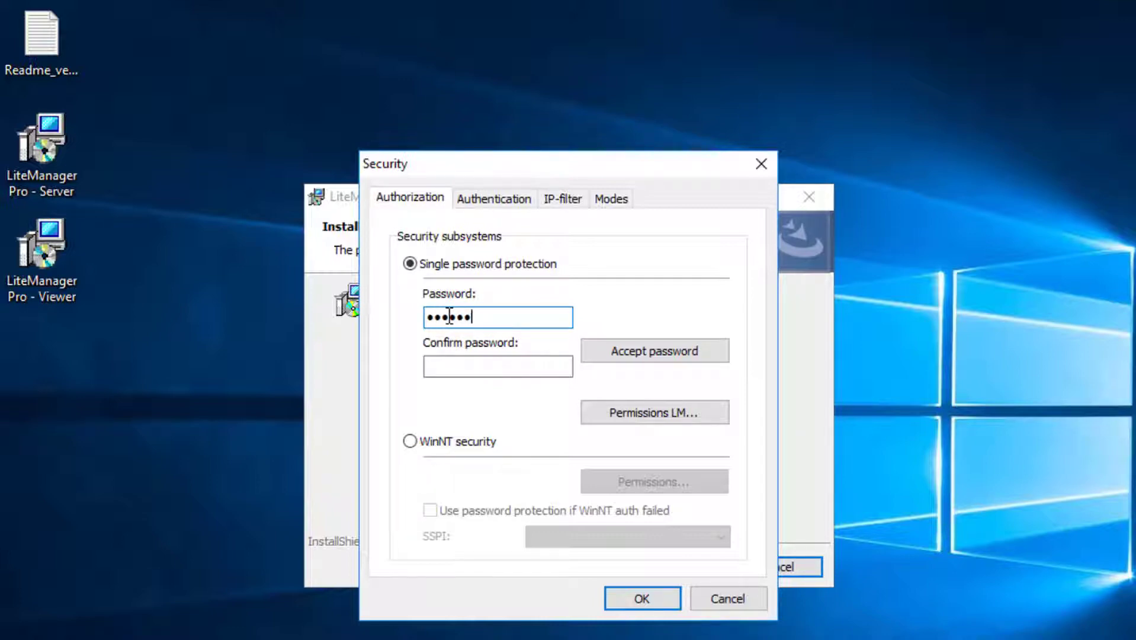
{"action": "left_click", "coordinate": [474, 365]}
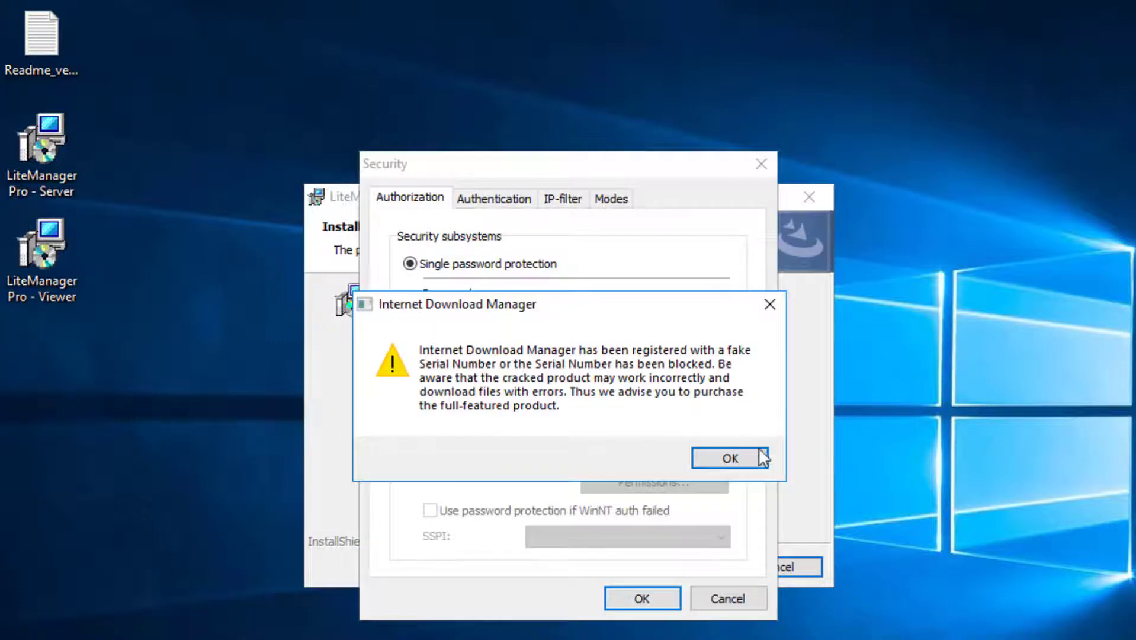
{"action": "left_click", "coordinate": [765, 458]}
{"action": "left_click", "coordinate": [732, 497]}
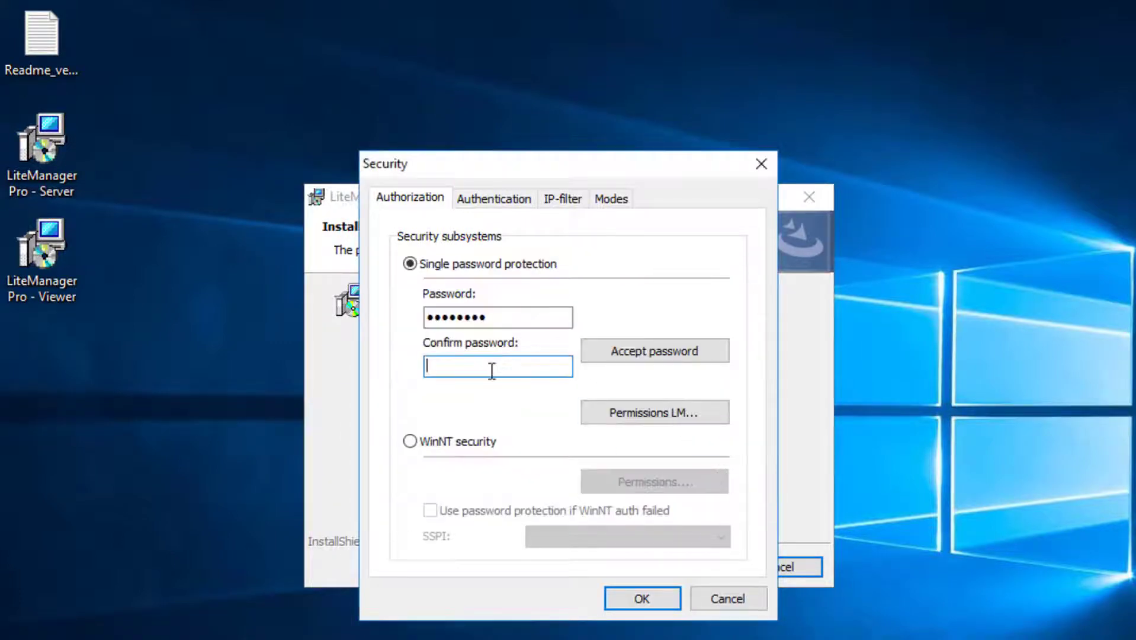
{"action": "type", "text": "********"}
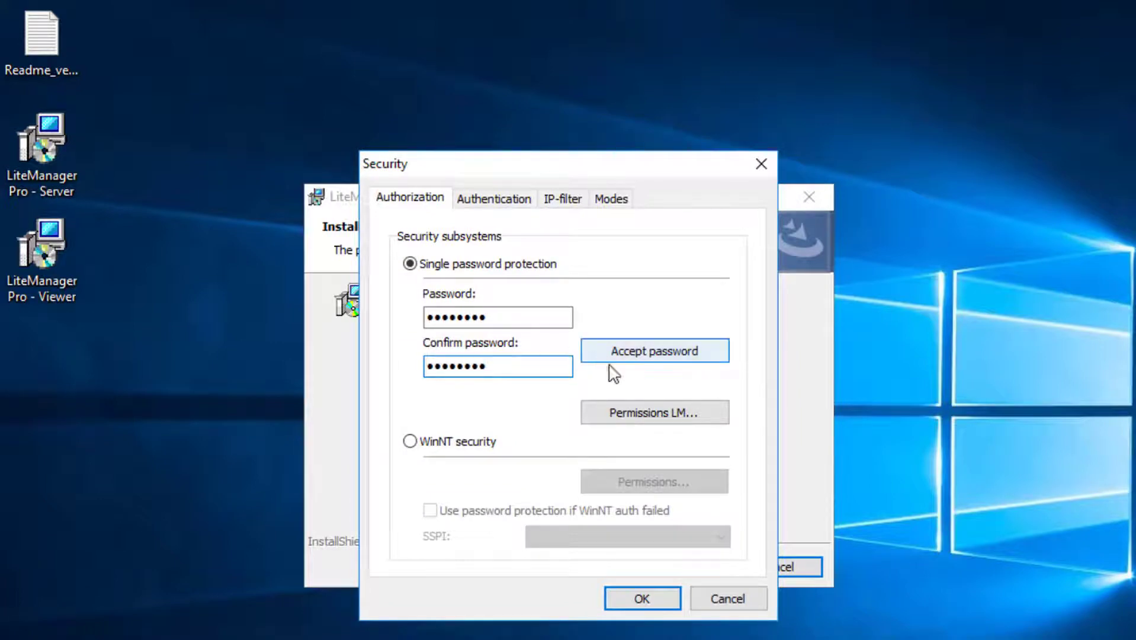
{"action": "left_click", "coordinate": [691, 354]}
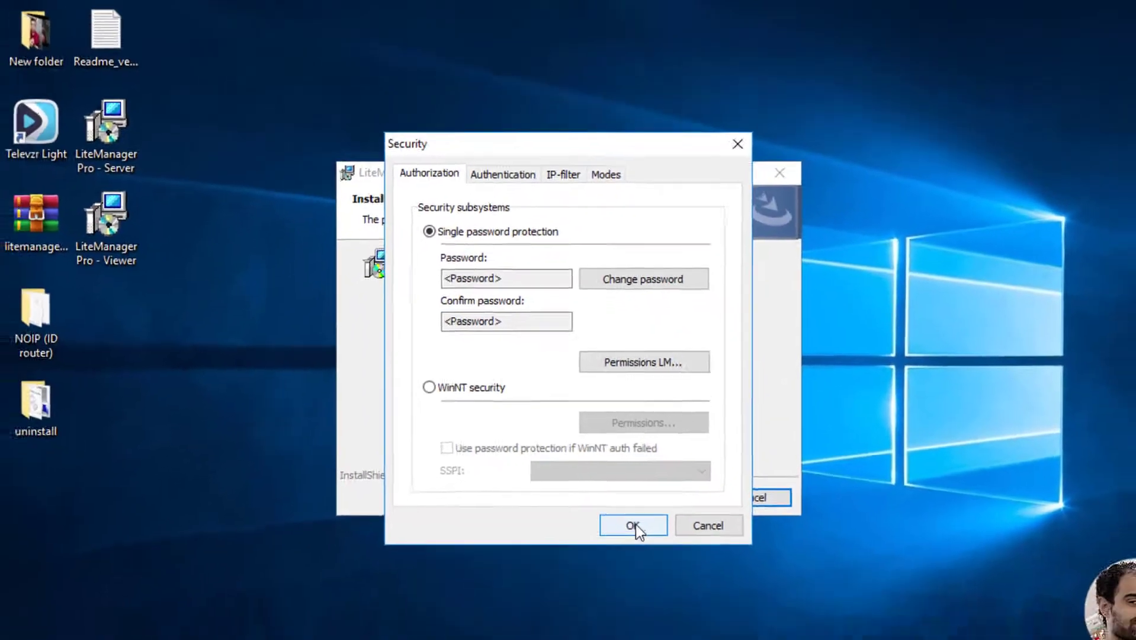
{"action": "left_click", "coordinate": [633, 525]}
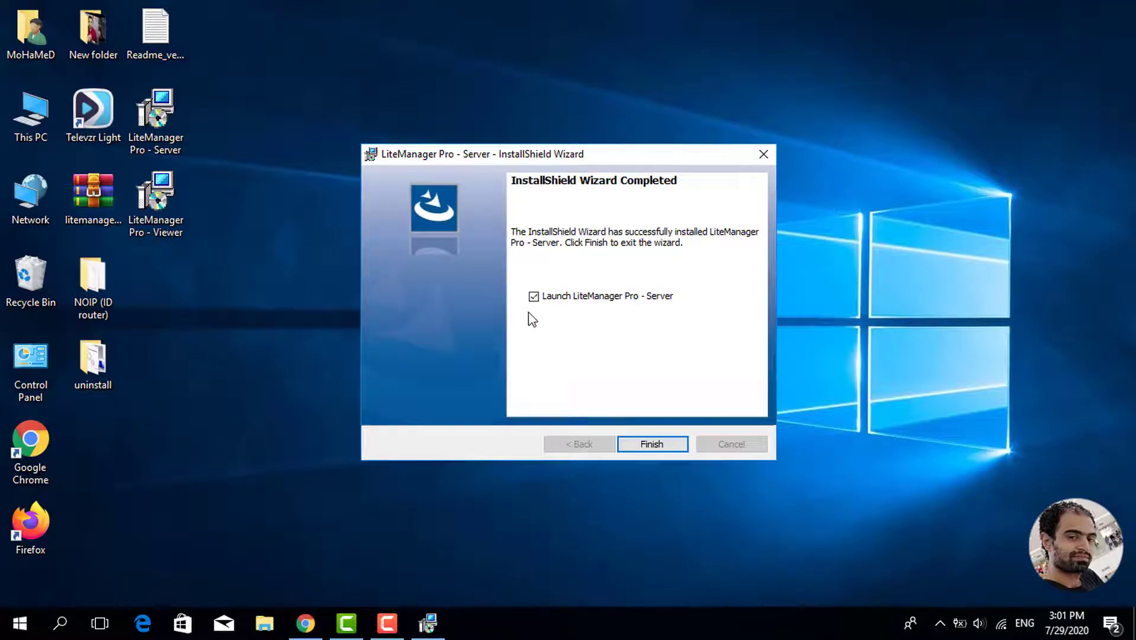
{"action": "left_click", "coordinate": [652, 444]}
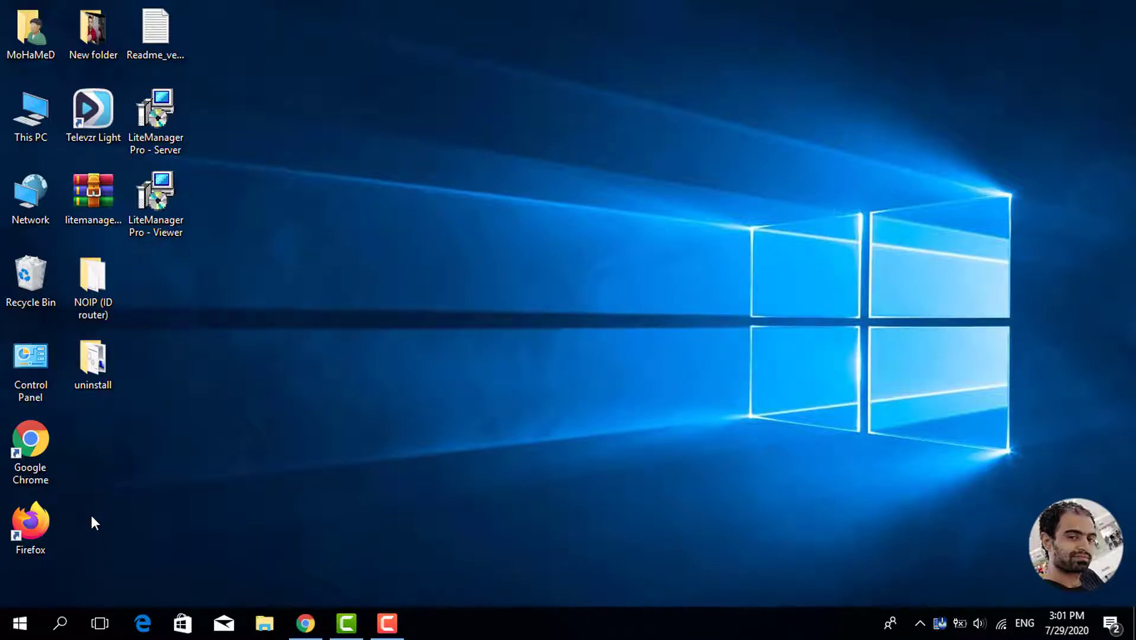
Open Command Prompt on the server computer and run ipconfig to list its network configuration
{"action": "left_click", "coordinate": [65, 627]}
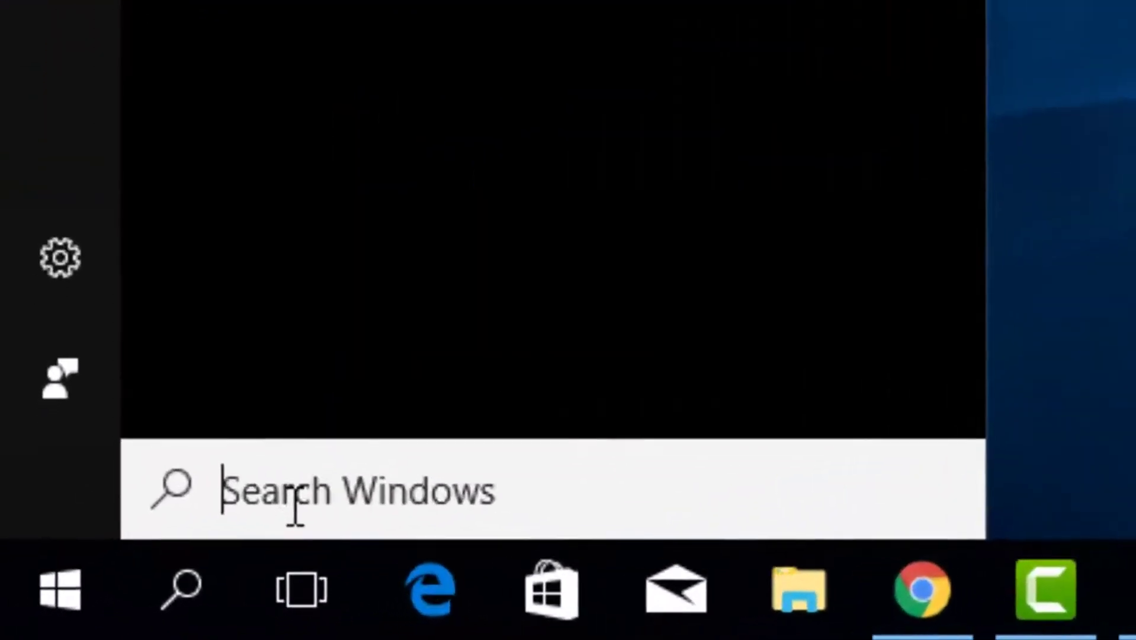
{"action": "type", "text": "comm"}
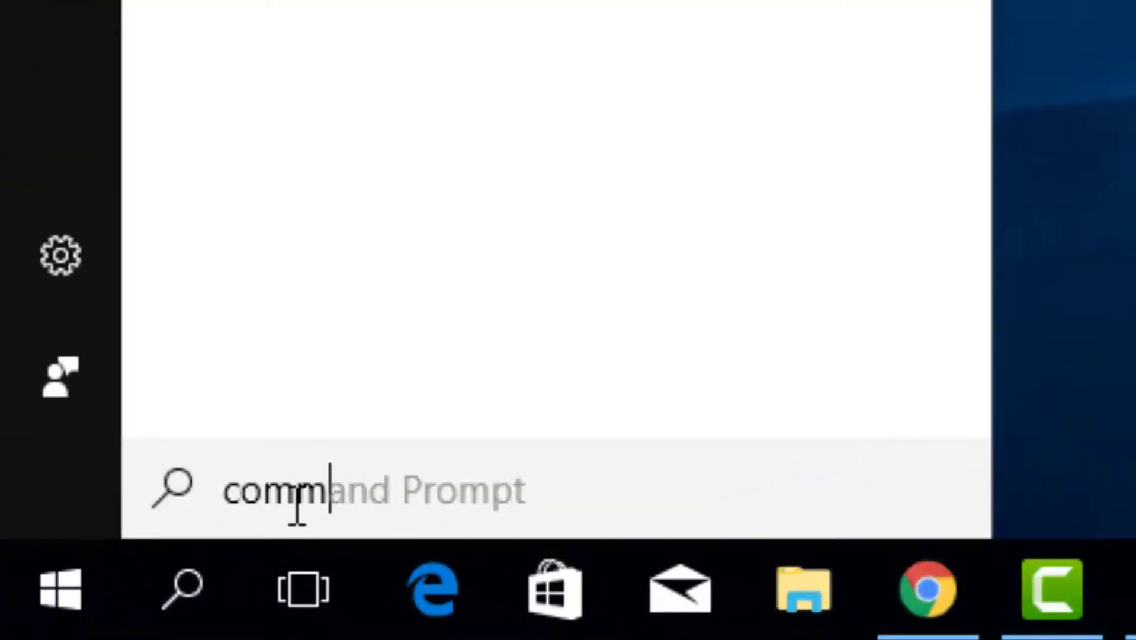
{"action": "type", "text": "a"}
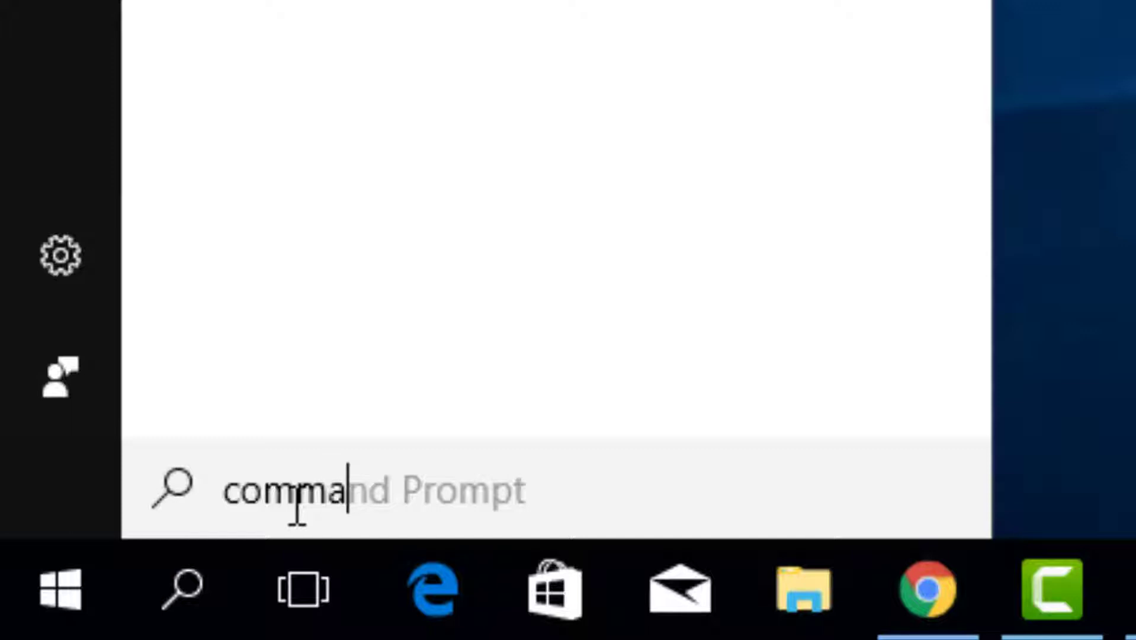
{"action": "type", "text": "nd p"}
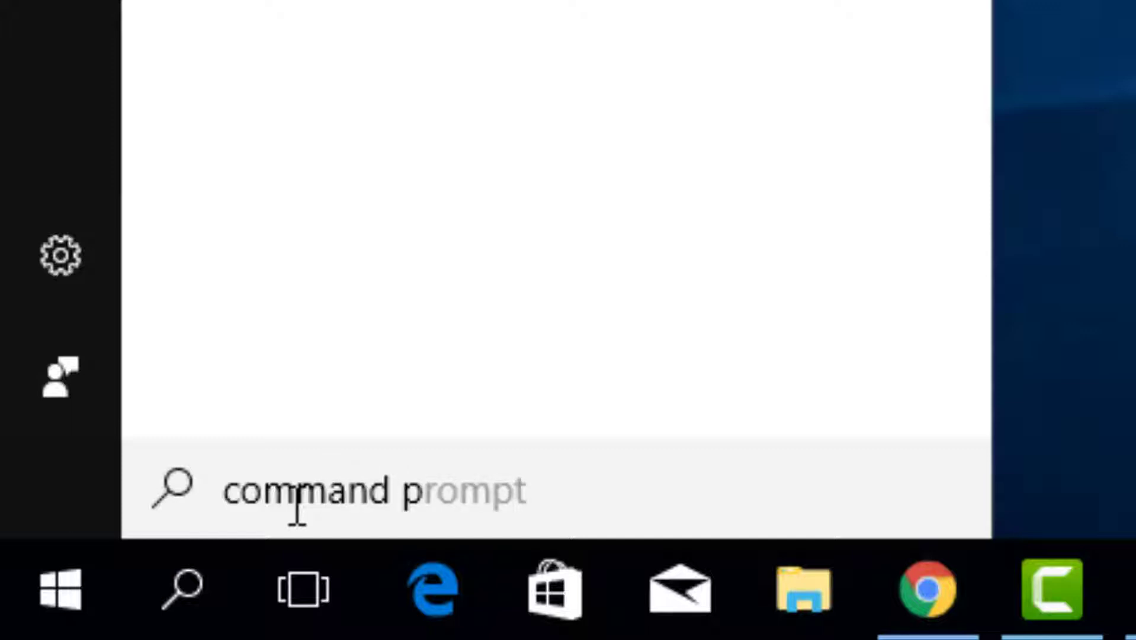
{"action": "type", "text": "rompt"}
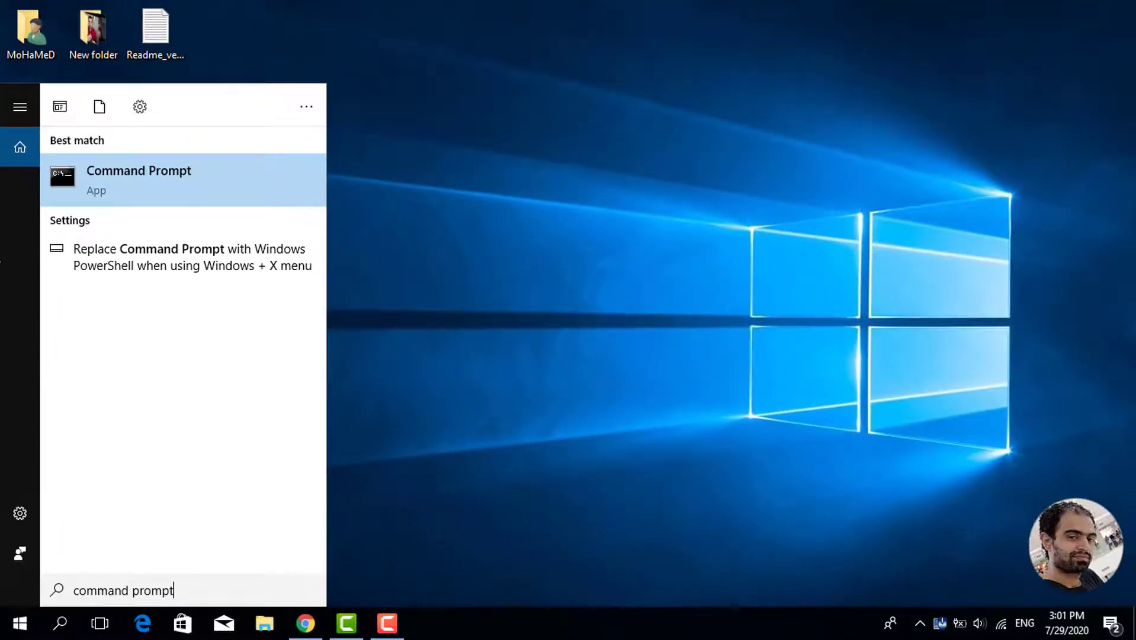
{"action": "left_click", "coordinate": [197, 176]}
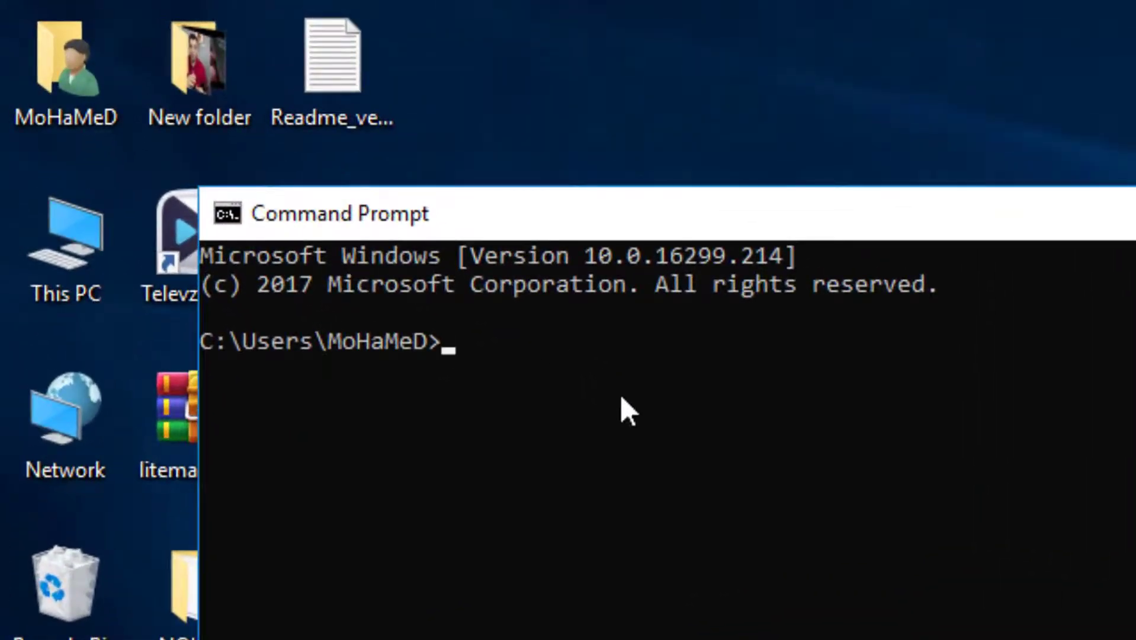
{"action": "type", "text": "ipconfig"}
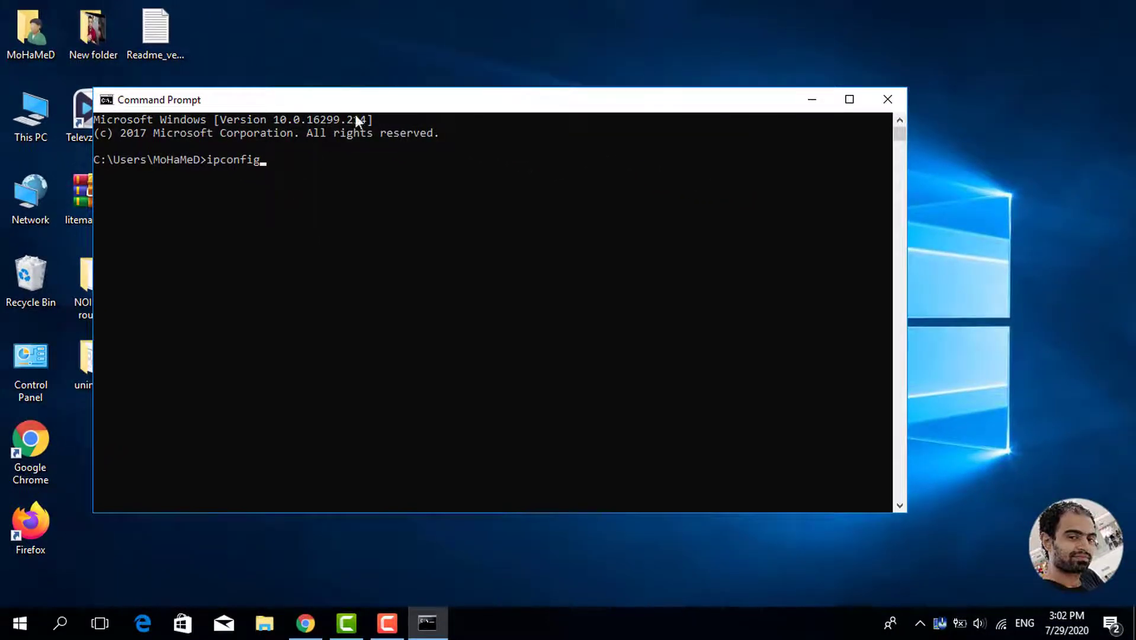
{"action": "key", "text": "Return"}
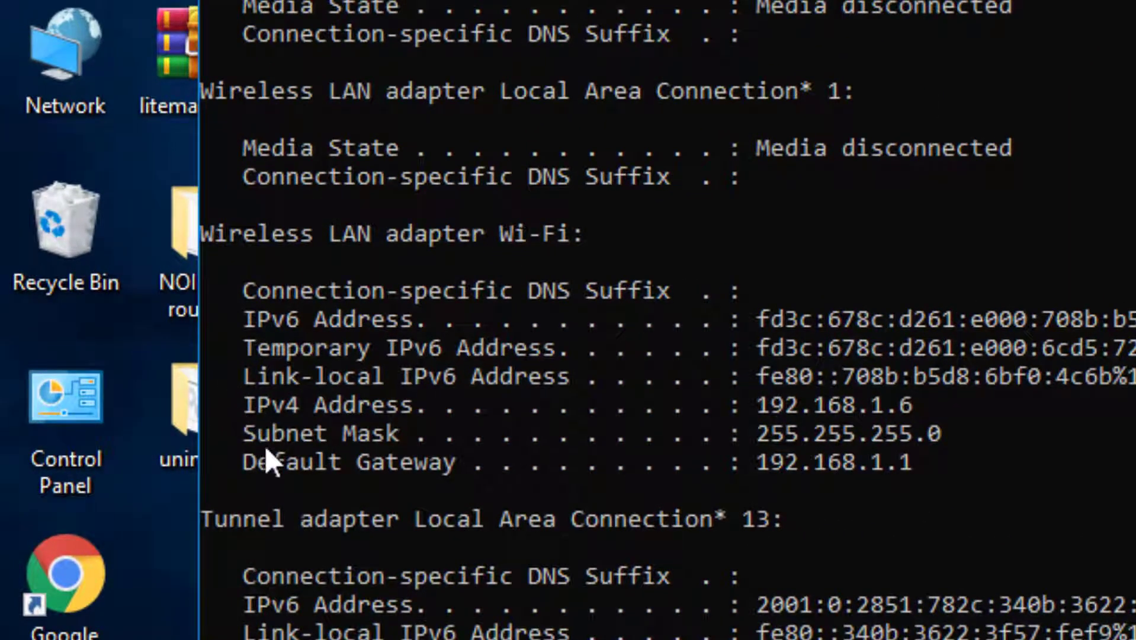
Highlight the IPv4 address of the Wi-Fi adapter in the ipconfig output to read it, and close Command Prompt
{"action": "left_click_drag", "start_coordinate": [363, 409], "coordinate": [866, 402]}
{"action": "left_click", "coordinate": [866, 402]}
{"action": "left_click_drag", "start_coordinate": [761, 408], "coordinate": [909, 411]}
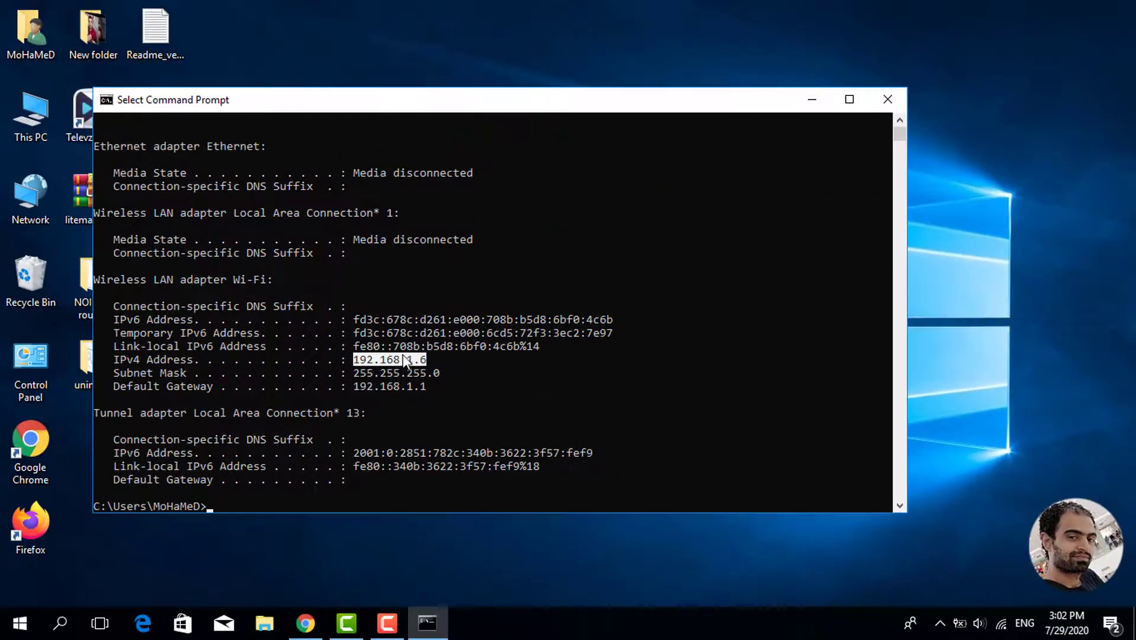
{"action": "right_click", "coordinate": [853, 393]}
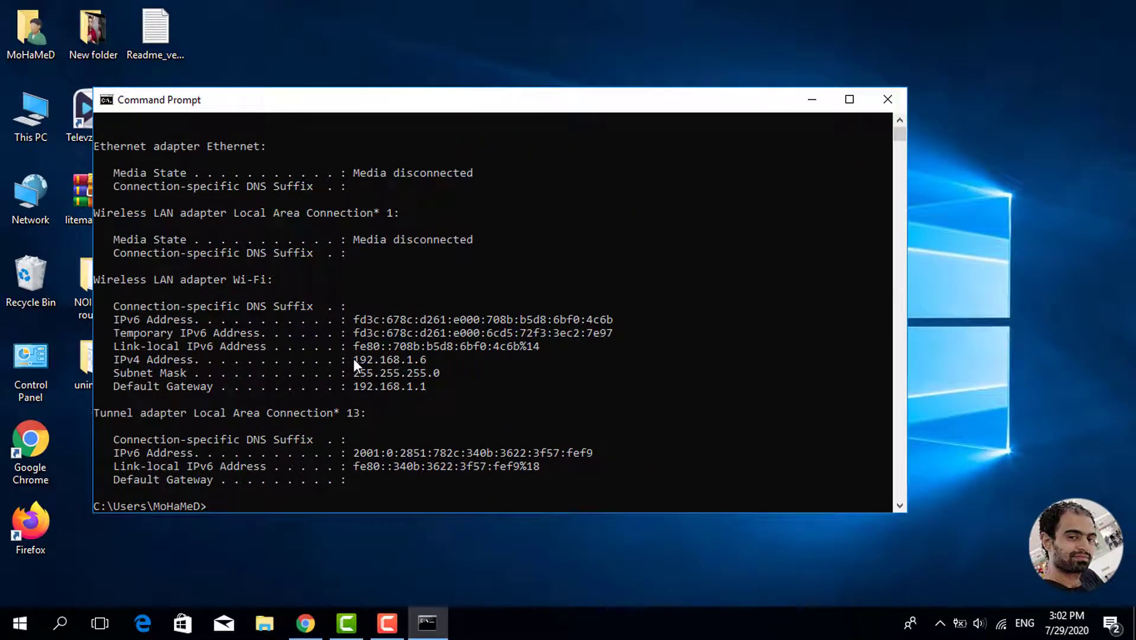
{"action": "left_click_drag", "start_coordinate": [353, 358], "coordinate": [419, 362]}
{"action": "left_click", "coordinate": [403, 362]}
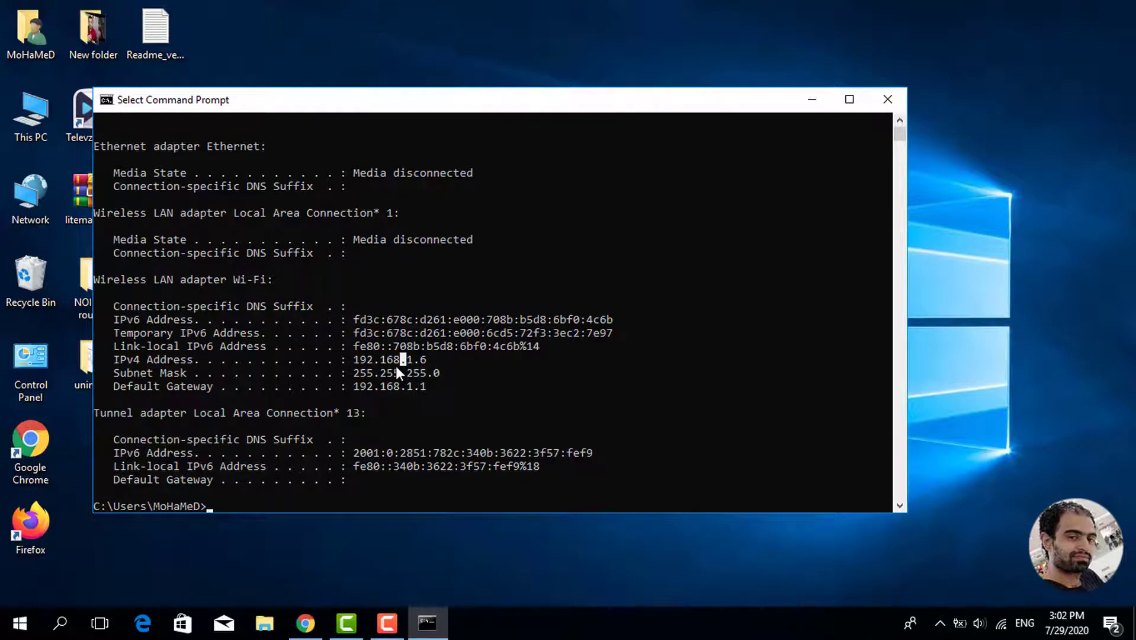
{"action": "left_click", "coordinate": [886, 102]}
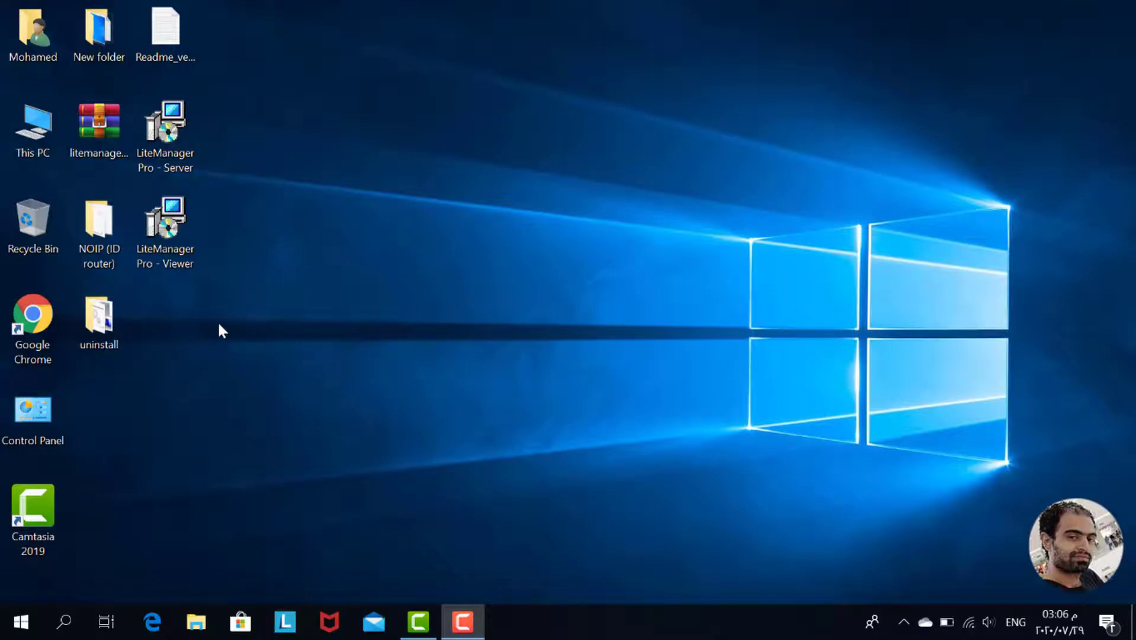
On the controlling computer, run the LiteManager Pro - Viewer installer and accept the terms of the license agreement
{"action": "left_click", "coordinate": [167, 239]}
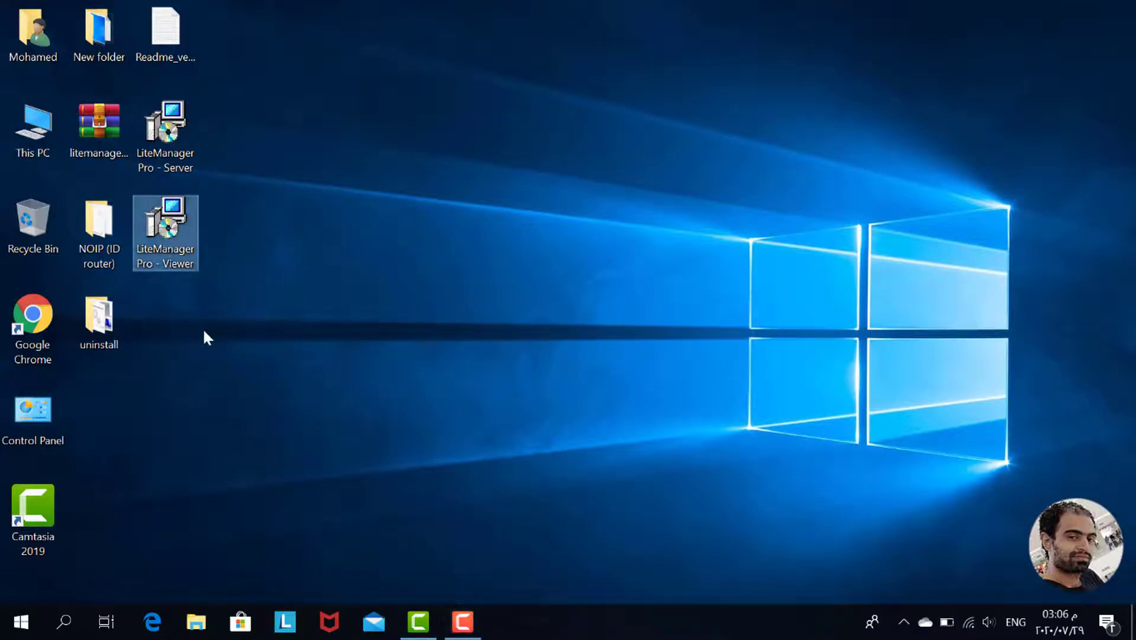
{"action": "double_click", "coordinate": [171, 248]}
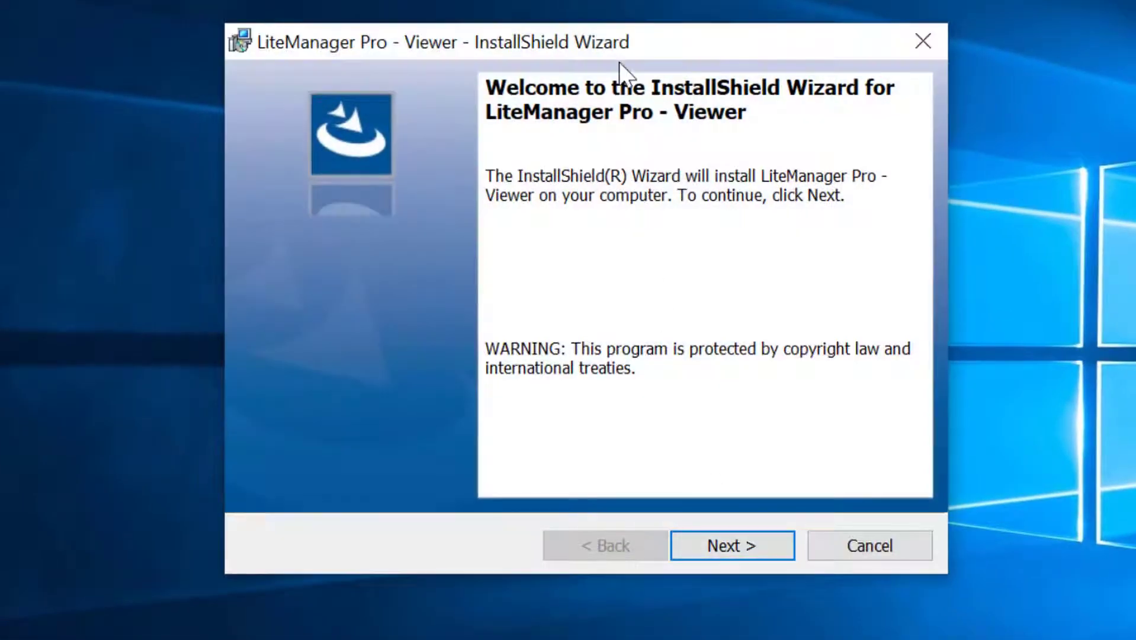
{"action": "left_click_drag", "start_coordinate": [622, 59], "coordinate": [639, 2]}
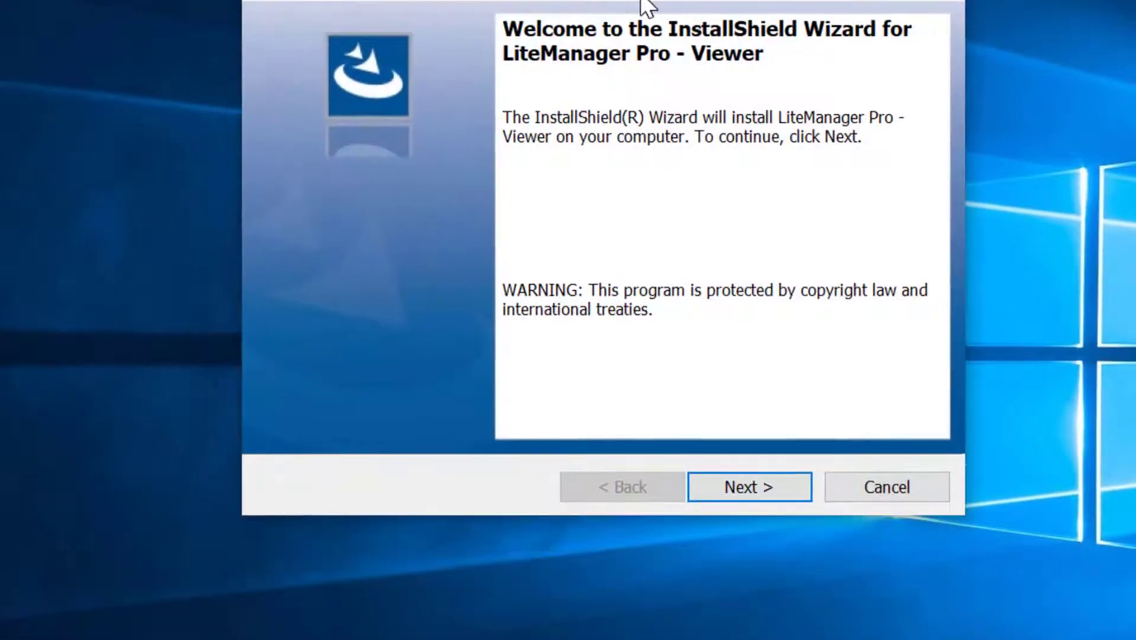
{"action": "left_click", "coordinate": [755, 493]}
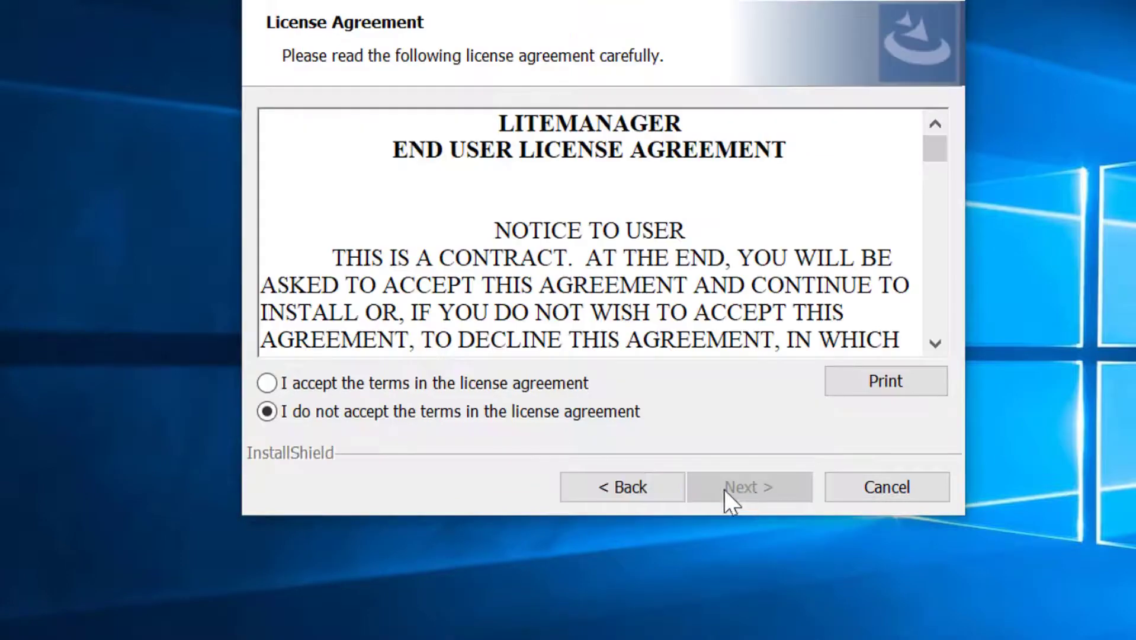
{"action": "left_click", "coordinate": [268, 383]}
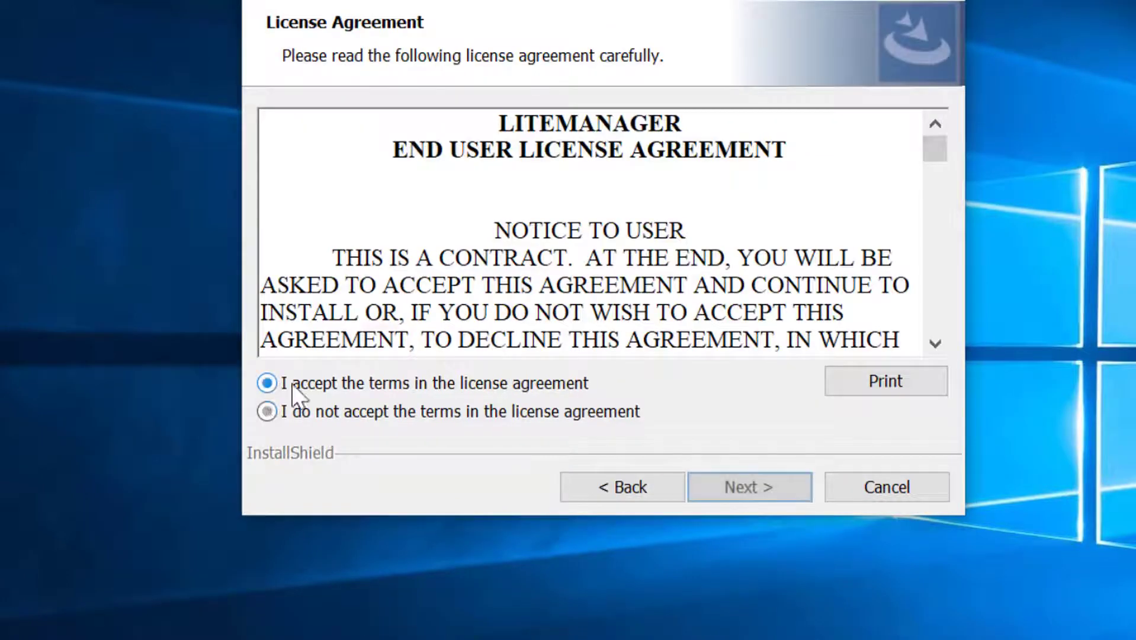
{"action": "left_click", "coordinate": [758, 491]}
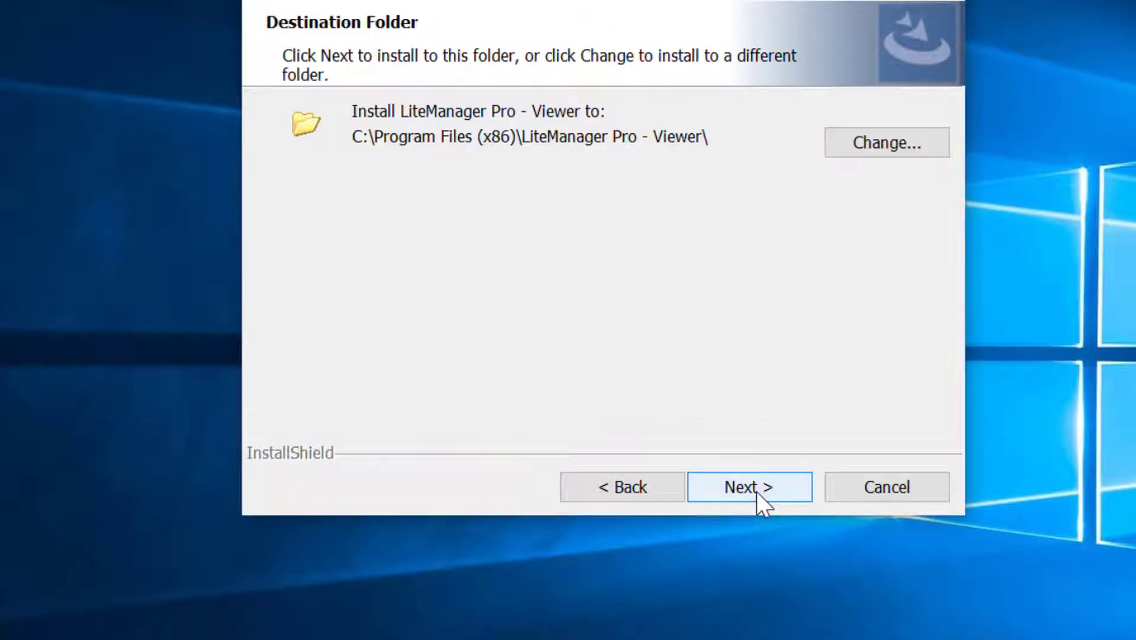
Install LiteManager Pro - Viewer to the default destination folder and finish the wizard with Launch LiteManager Pro - Viewer enabled
{"action": "left_click", "coordinate": [757, 491]}
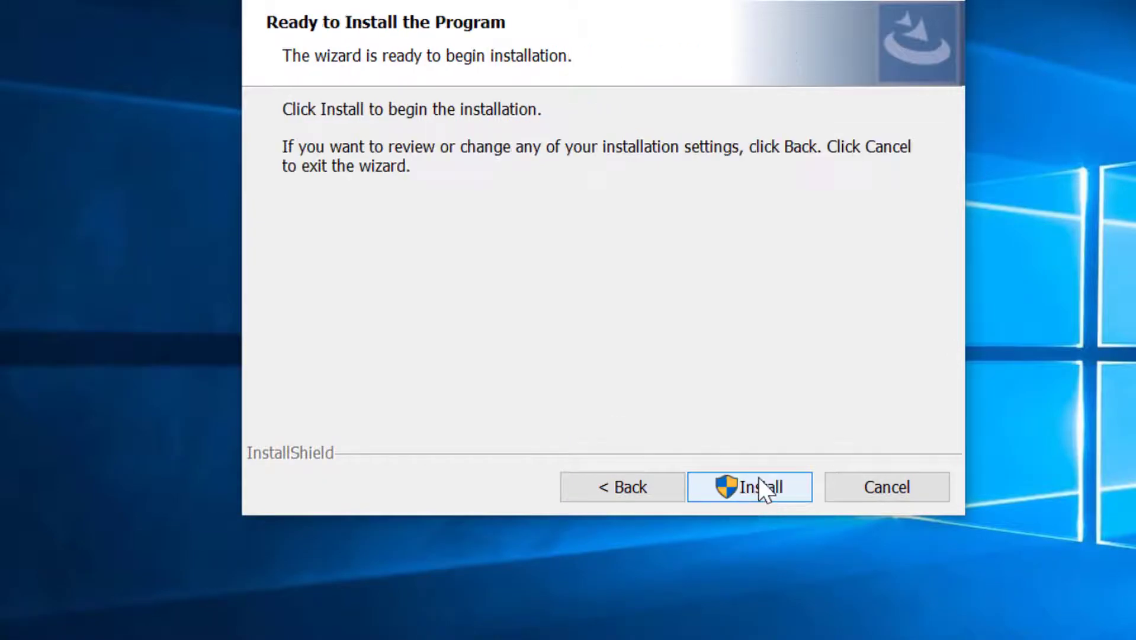
{"action": "left_click", "coordinate": [758, 477]}
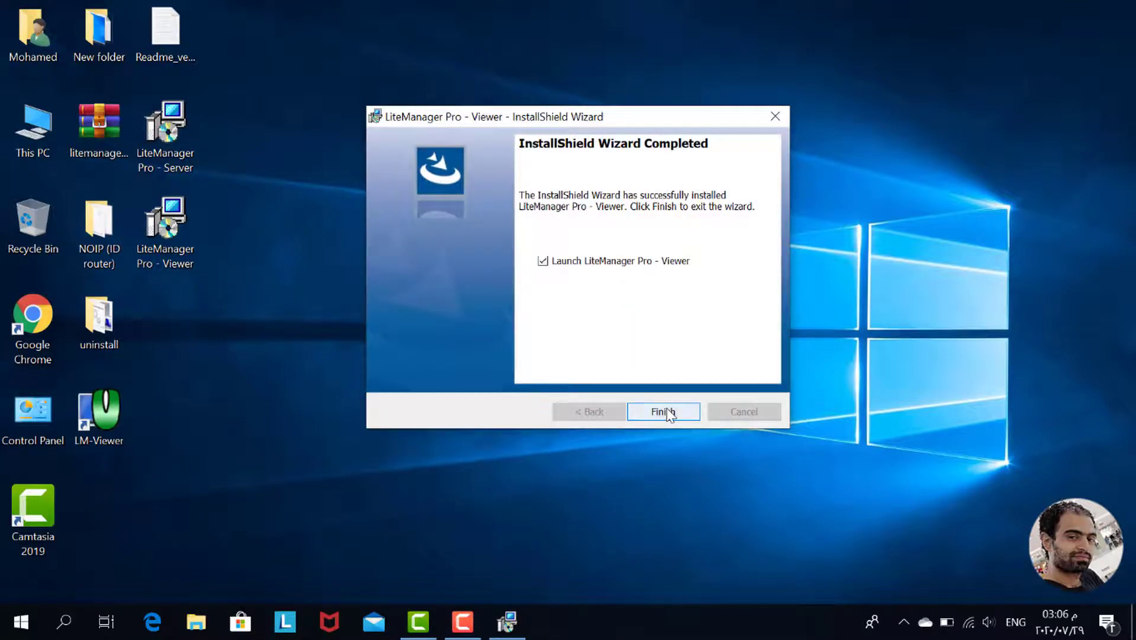
{"action": "left_click", "coordinate": [662, 411]}
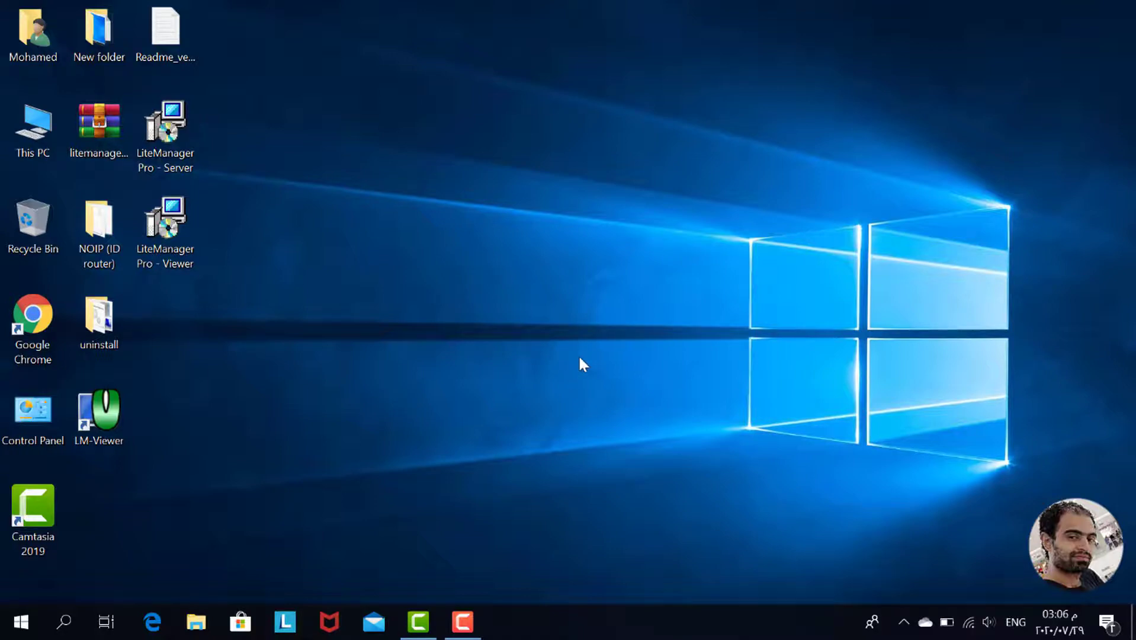
Open LM-Viewer from the desktop with the FREE license type and maximize the viewer window
{"action": "double_click", "coordinate": [107, 425]}
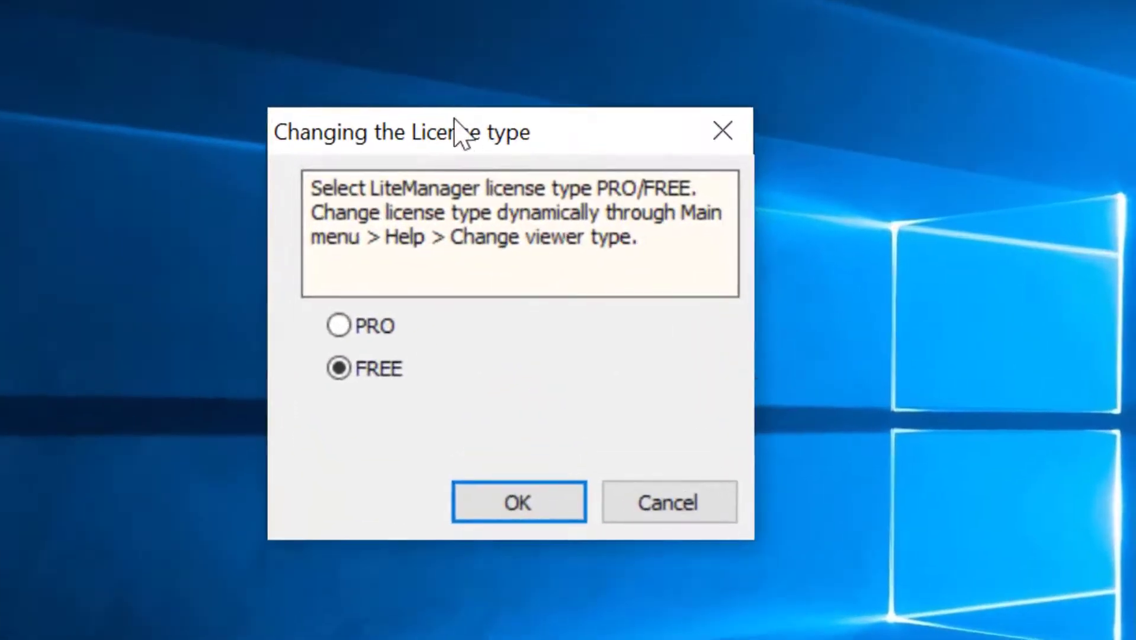
{"action": "left_click_drag", "start_coordinate": [456, 130], "coordinate": [450, 111]}
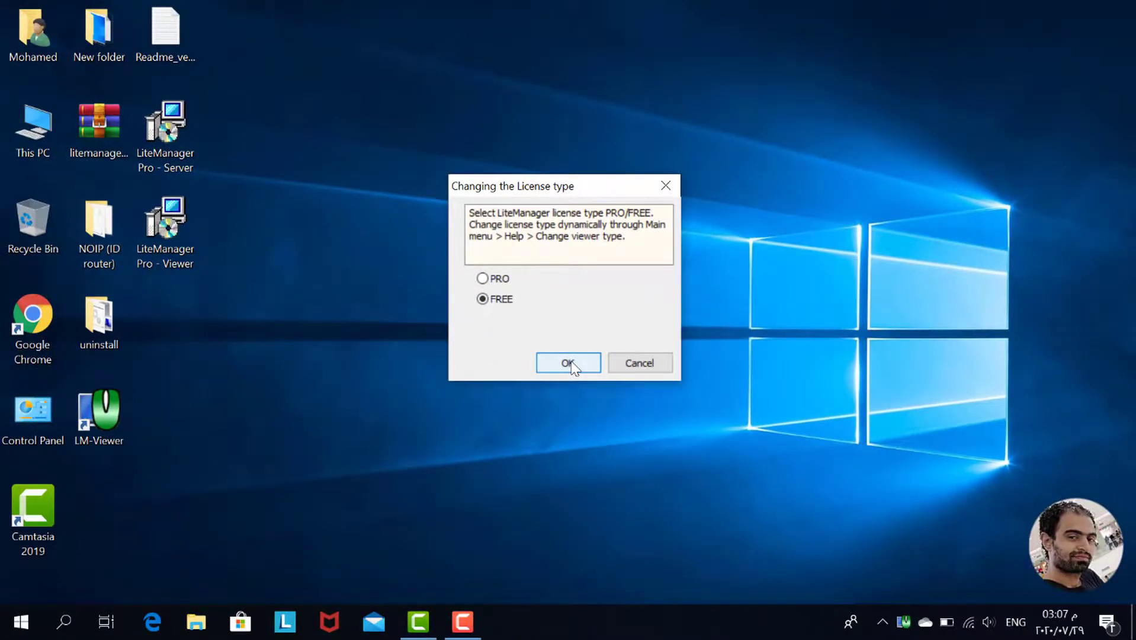
{"action": "left_click", "coordinate": [570, 363]}
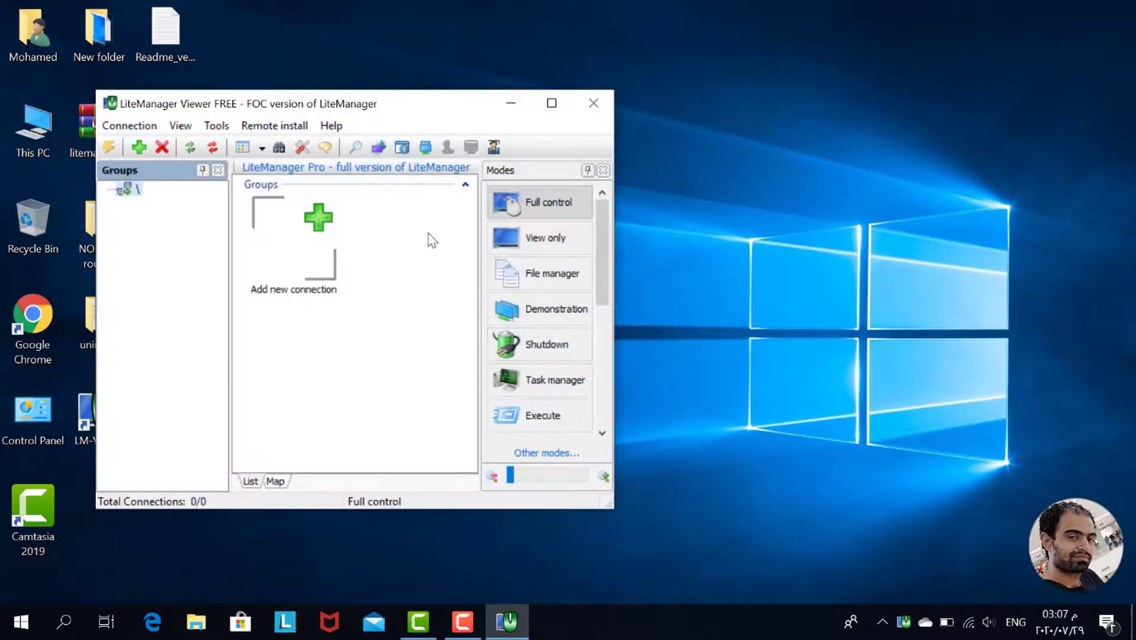
{"action": "left_click_drag", "start_coordinate": [400, 105], "coordinate": [484, 95]}
{"action": "double_click", "coordinate": [484, 94]}
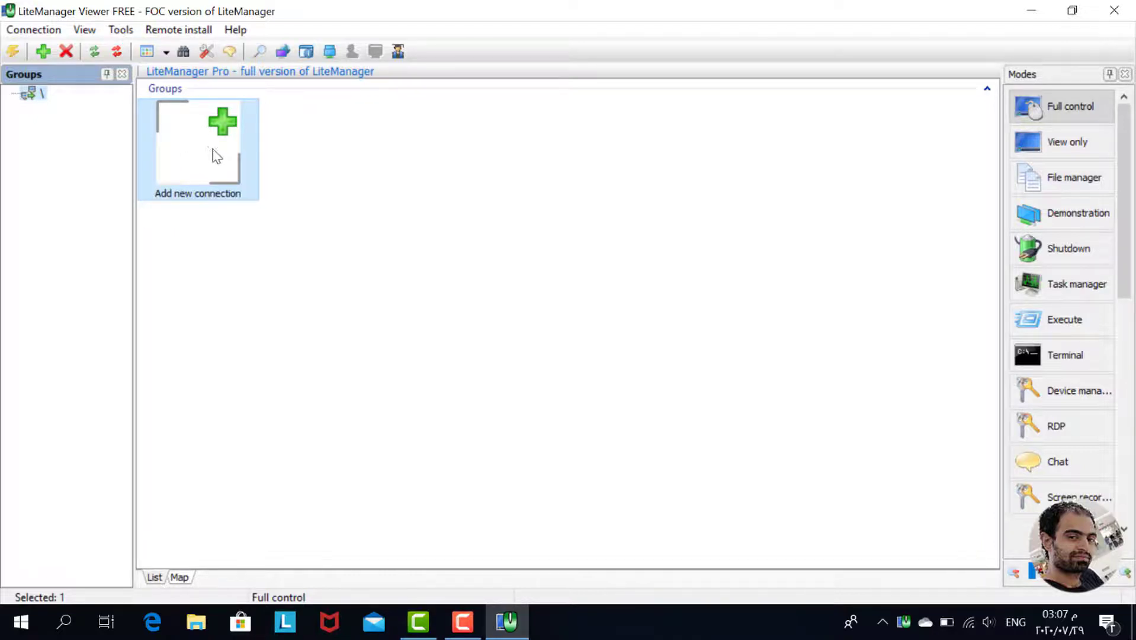
Add a new connection to the server computer using the IP address 192.168.1.6
{"action": "left_click", "coordinate": [223, 125]}
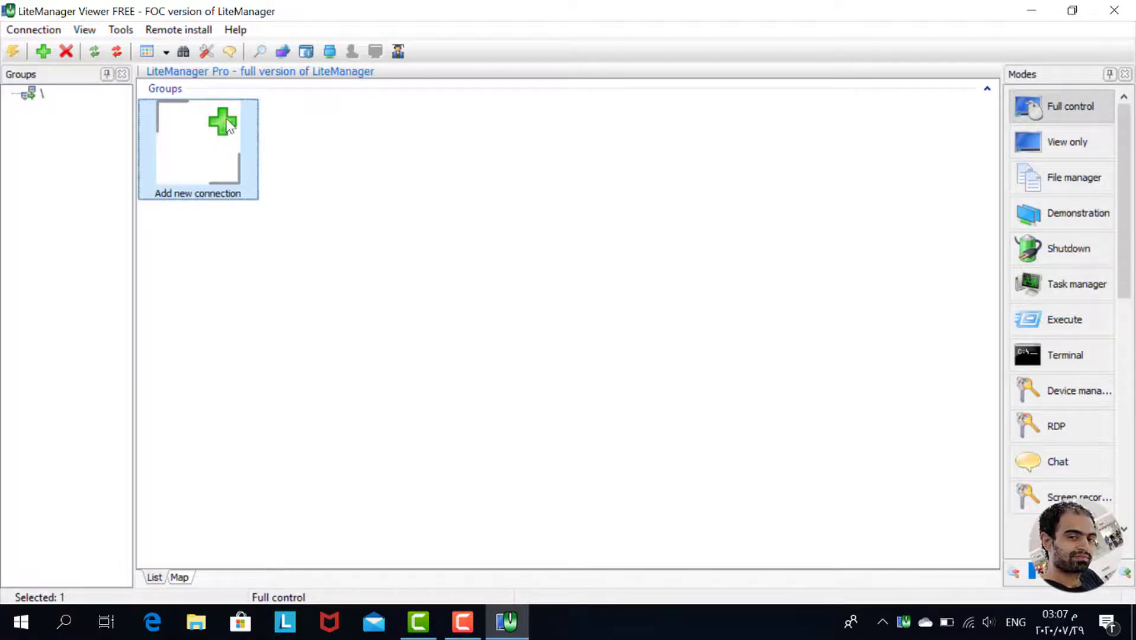
{"action": "double_click", "coordinate": [223, 125]}
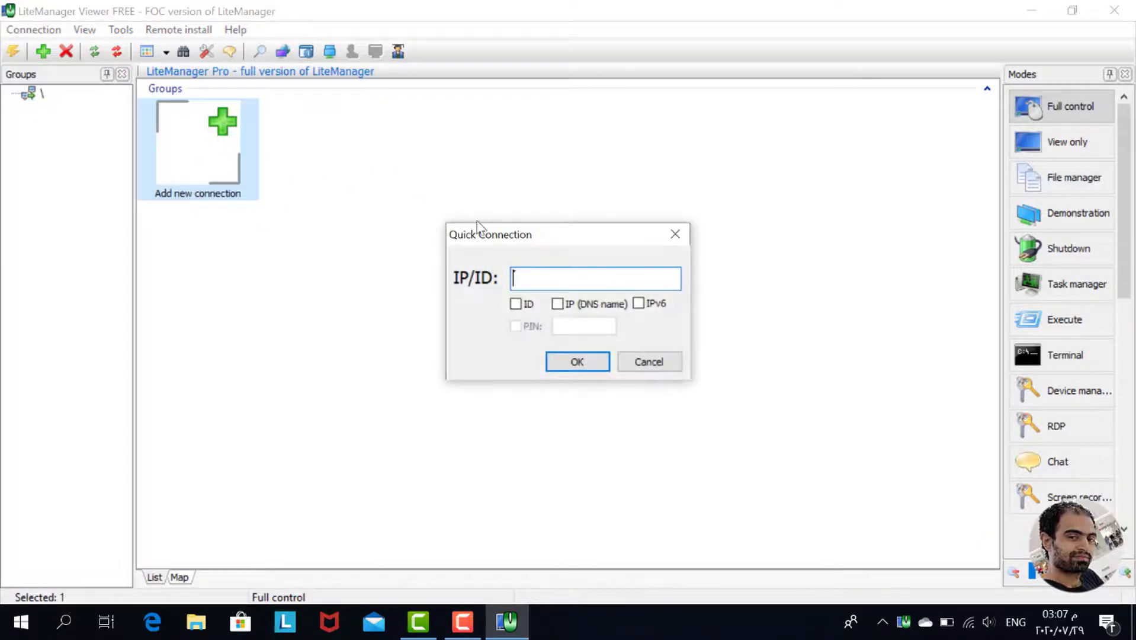
{"action": "left_click_drag", "start_coordinate": [511, 244], "coordinate": [502, 244]}
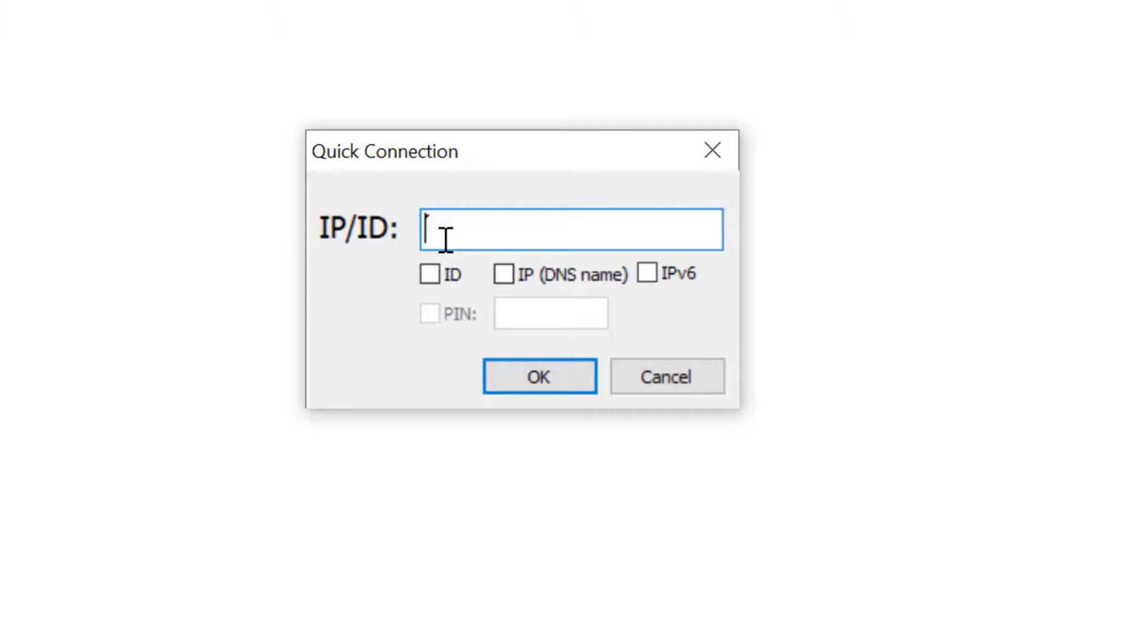
{"action": "type", "text": "192"}
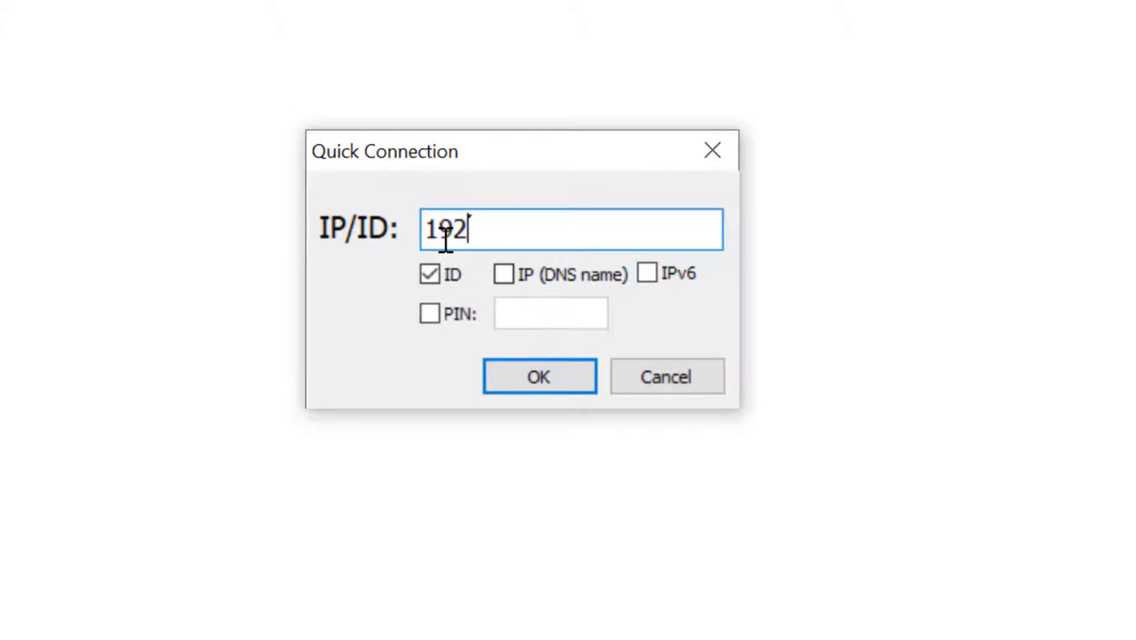
{"action": "type", "text": ".168"}
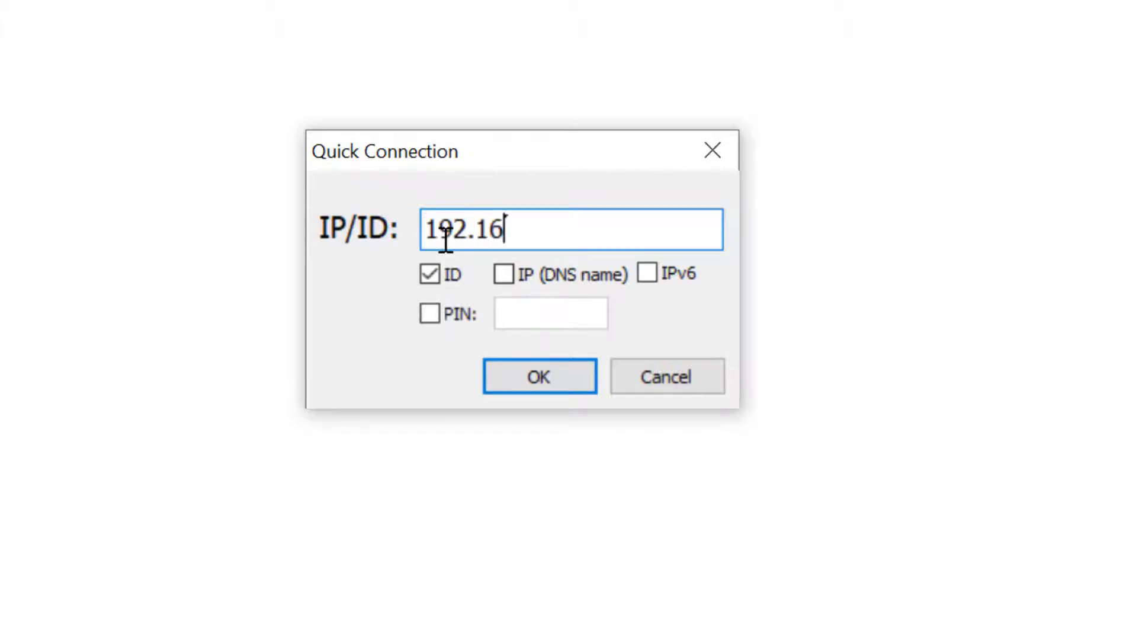
{"action": "type", "text": ".1.6"}
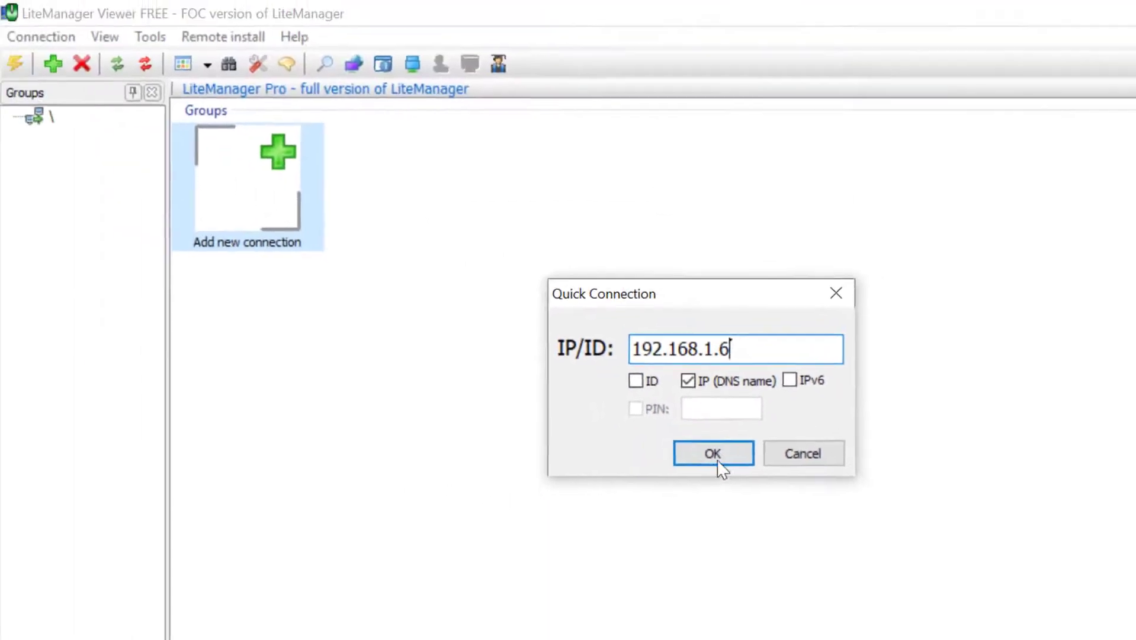
{"action": "left_click", "coordinate": [713, 454]}
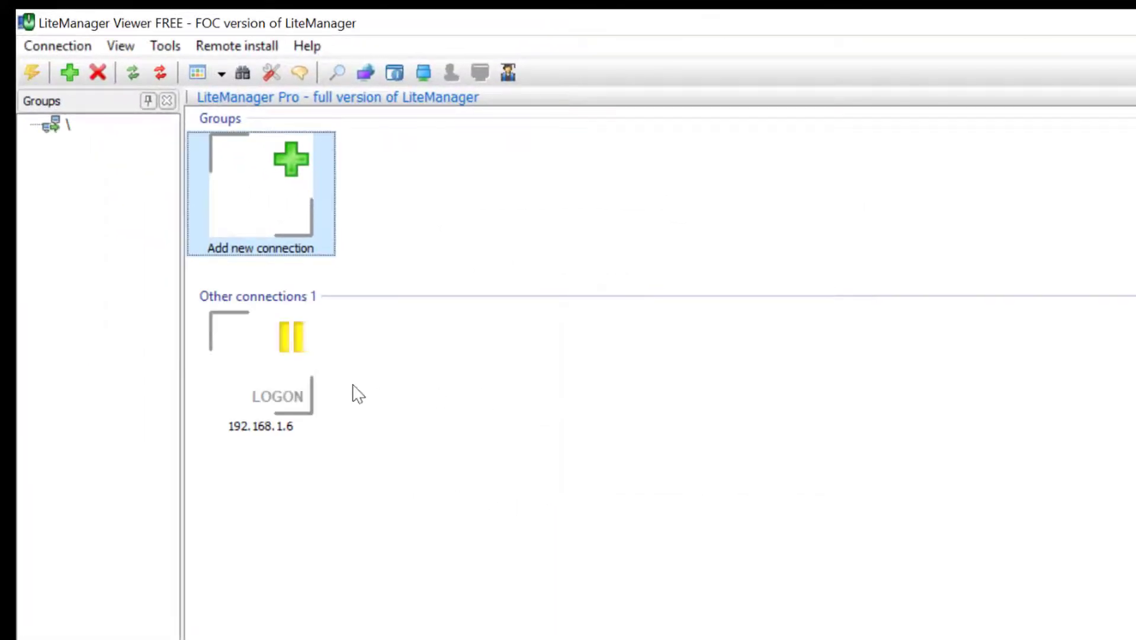
Log on to 192.168.1.6 with the access password, enabling Save password and Auto-logon
{"action": "double_click", "coordinate": [297, 355]}
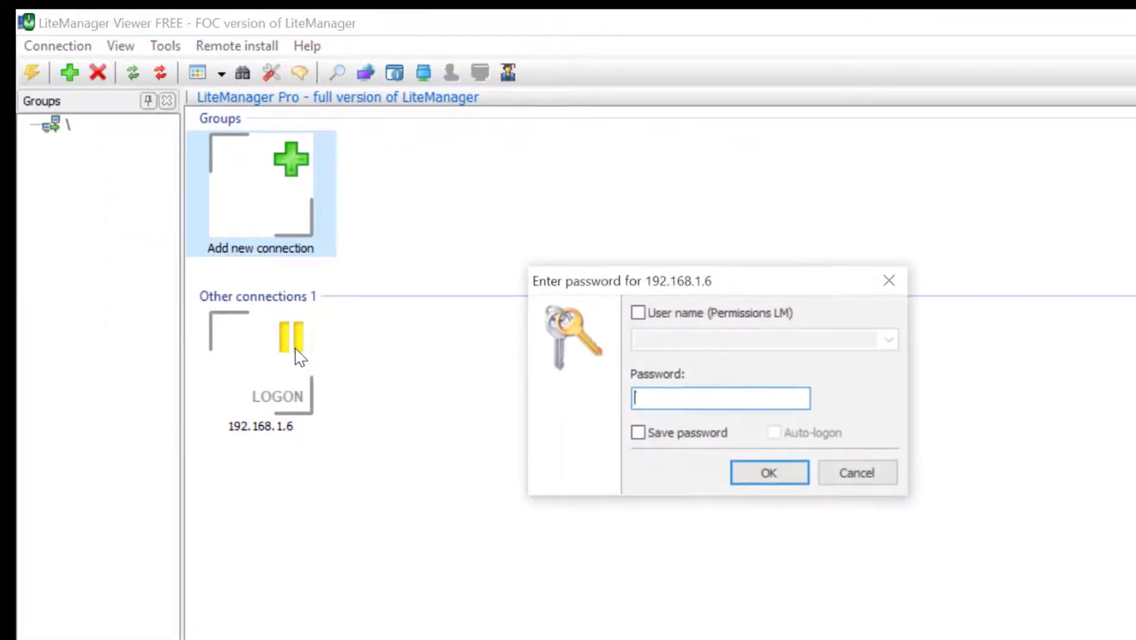
{"action": "left_click_drag", "start_coordinate": [726, 290], "coordinate": [726, 273]}
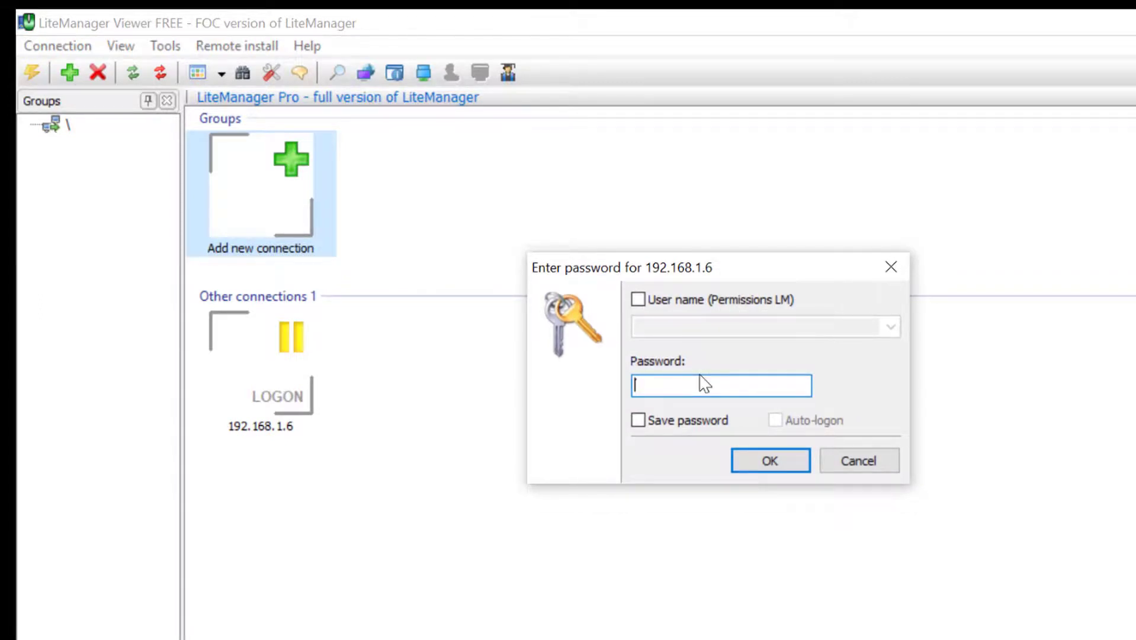
{"action": "type", "text": "********"}
{"action": "left_click", "coordinate": [638, 420]}
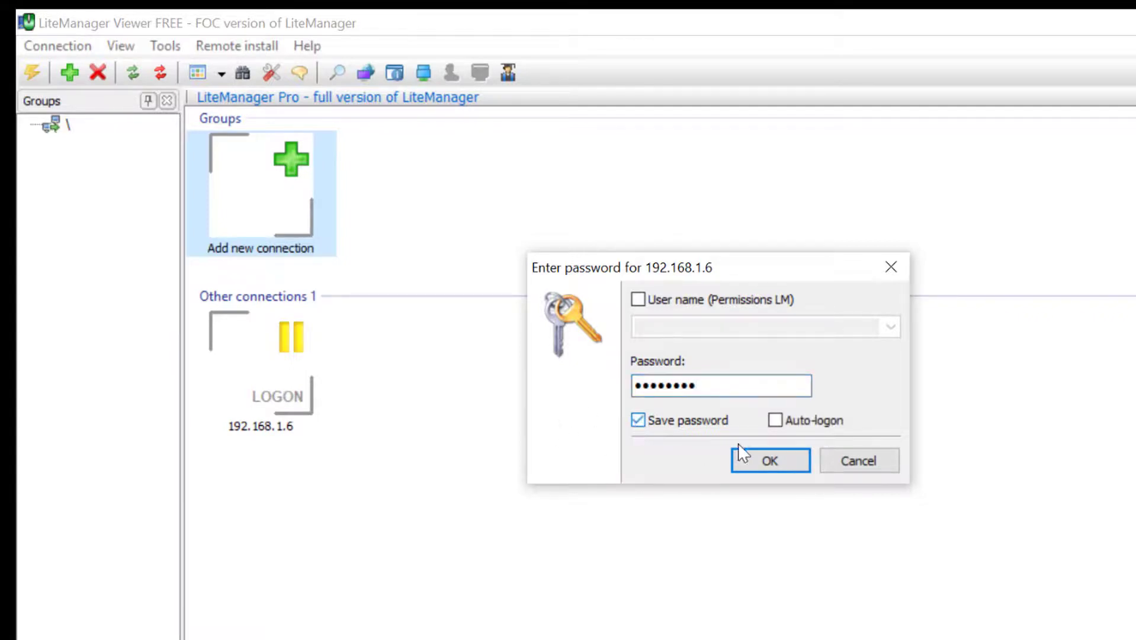
{"action": "left_click", "coordinate": [774, 421]}
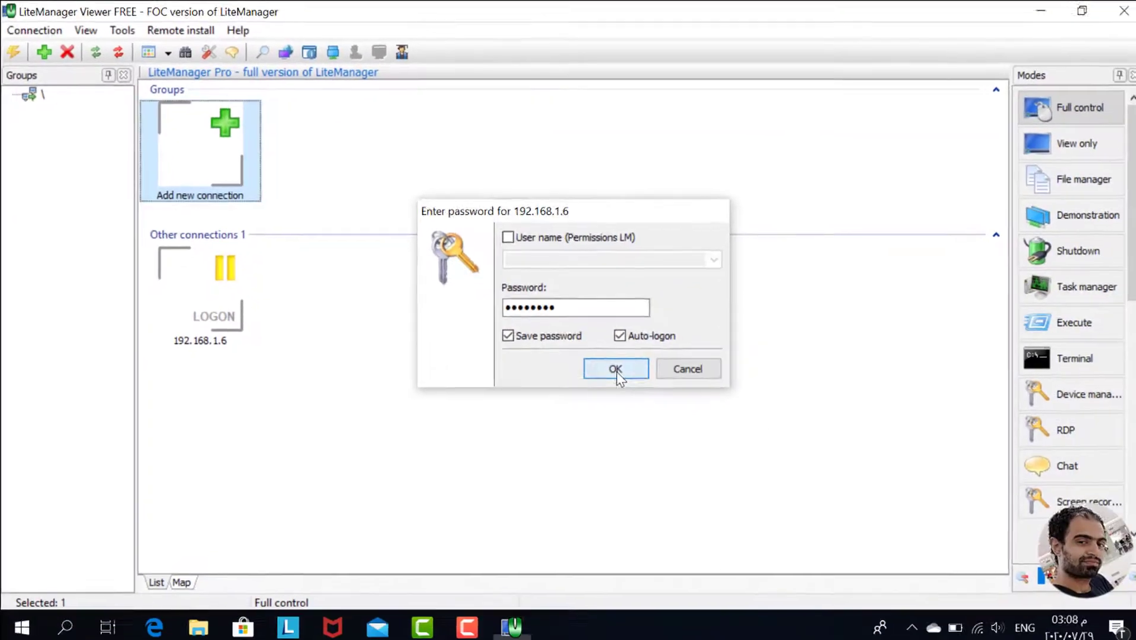
{"action": "left_click", "coordinate": [616, 368]}
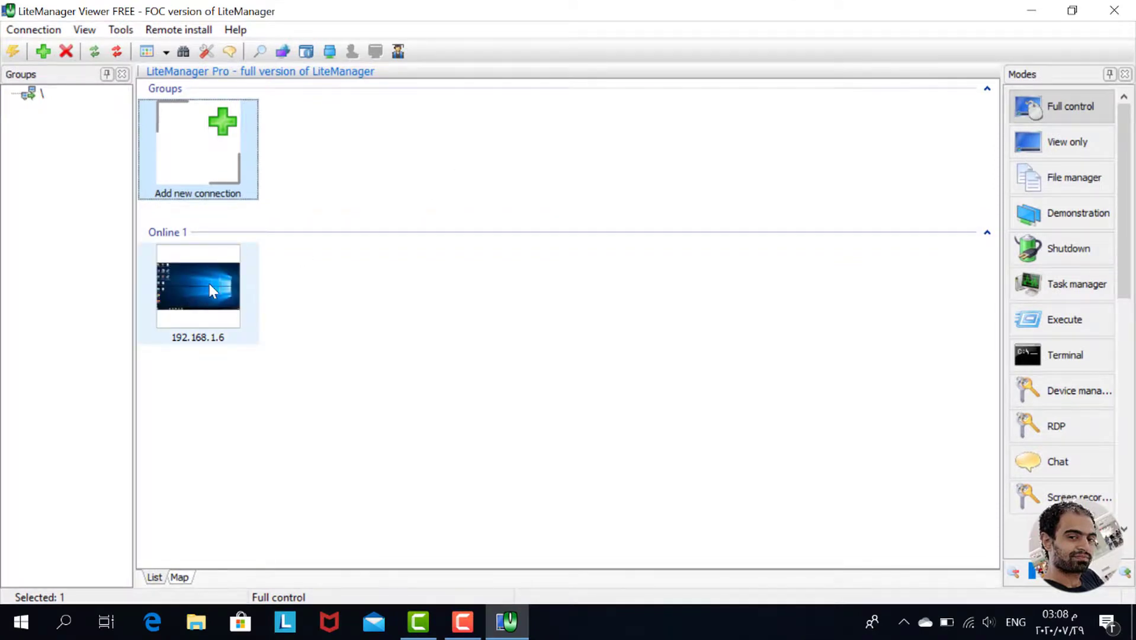
Select the online computer 192.168.1.6, dismiss its quick view and start a View only session
{"action": "left_click", "coordinate": [205, 302]}
{"action": "mouse_move", "coordinate": [205, 304]}
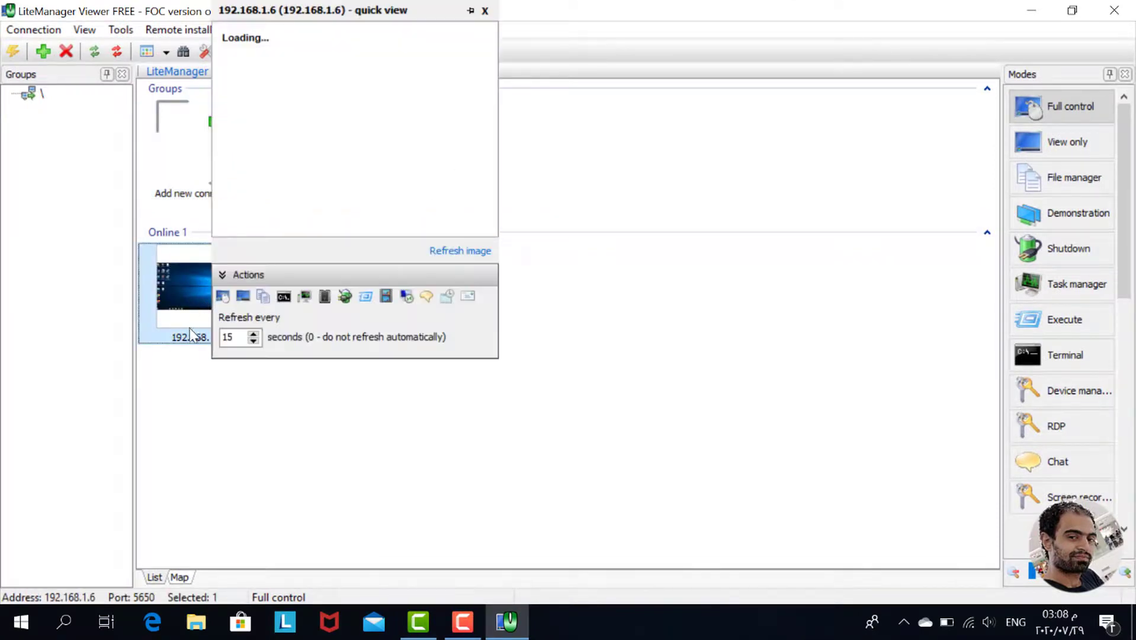
{"action": "left_click", "coordinate": [279, 457]}
{"action": "left_click", "coordinate": [202, 296]}
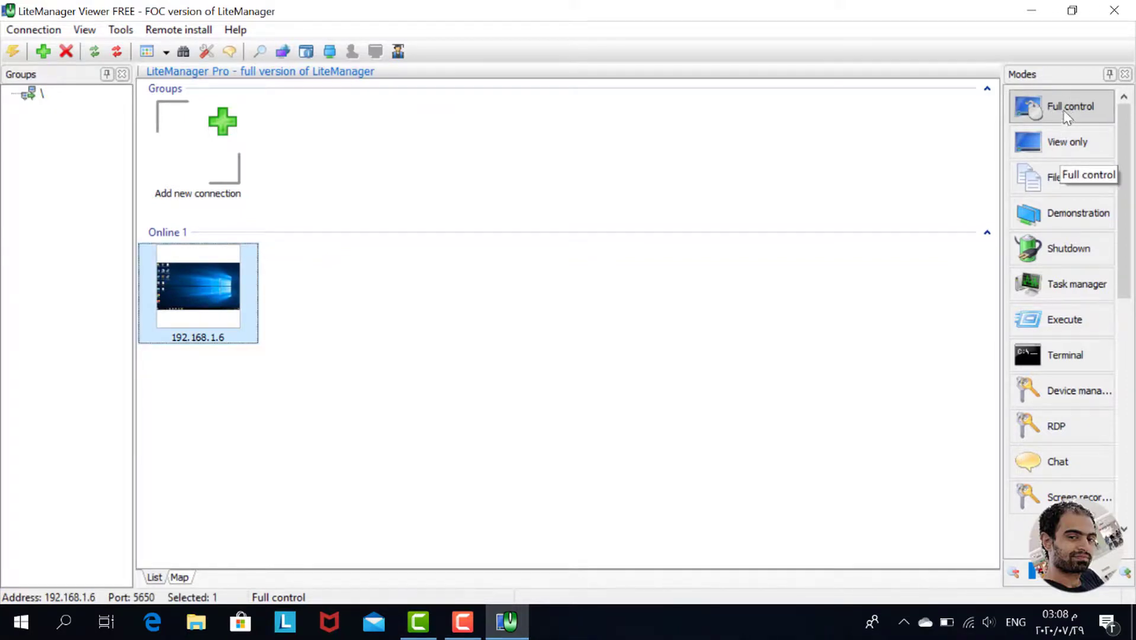
{"action": "left_click", "coordinate": [1062, 145]}
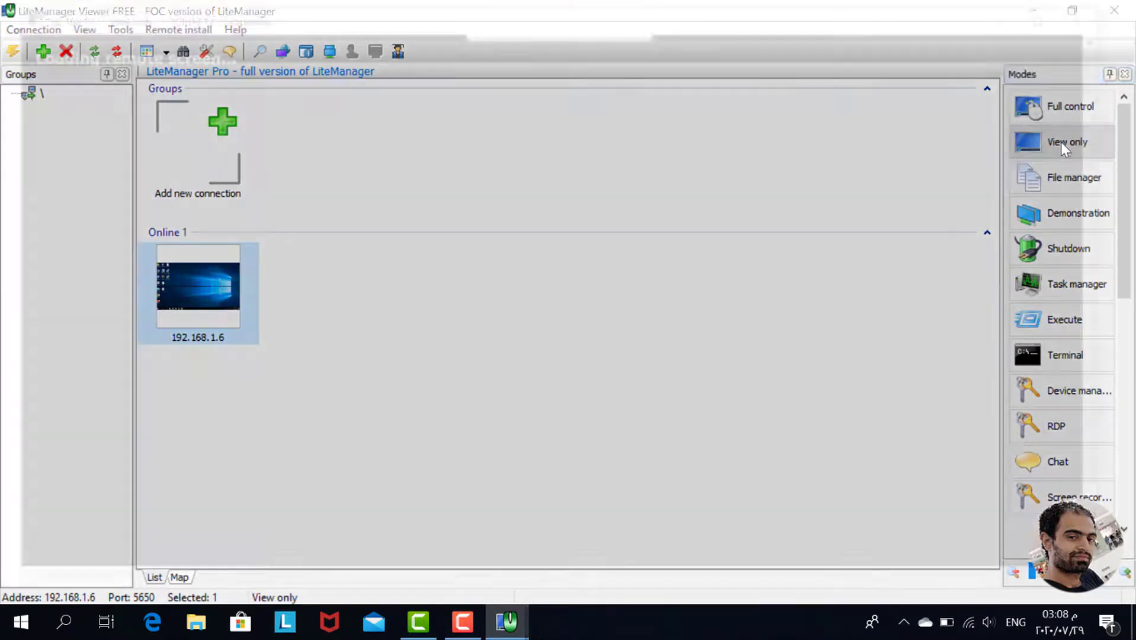